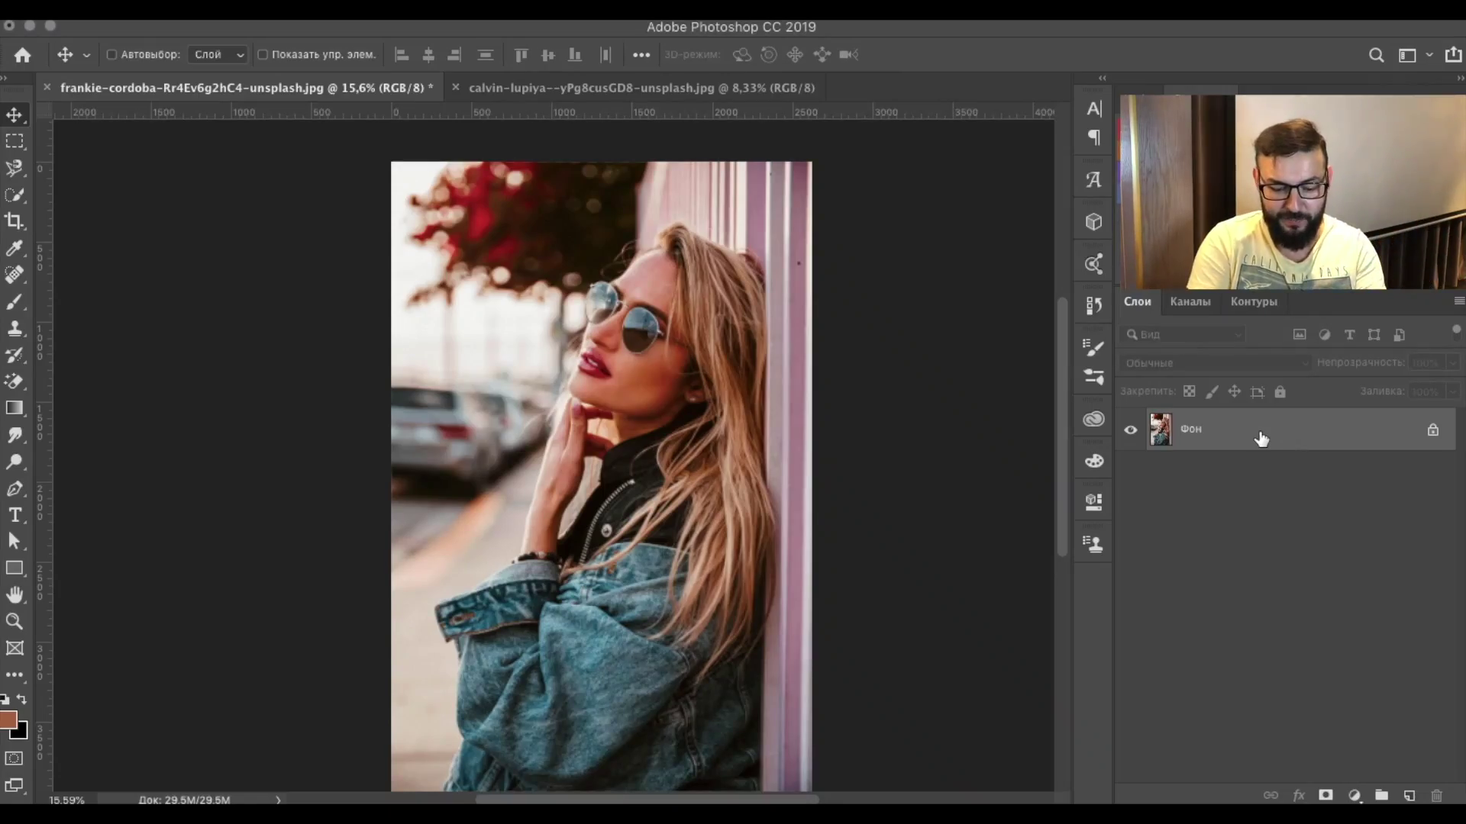
# Step: Duplicate the background twice and name the copies 0 and 1
pyautogui.hotkey('ctrl', 'j')
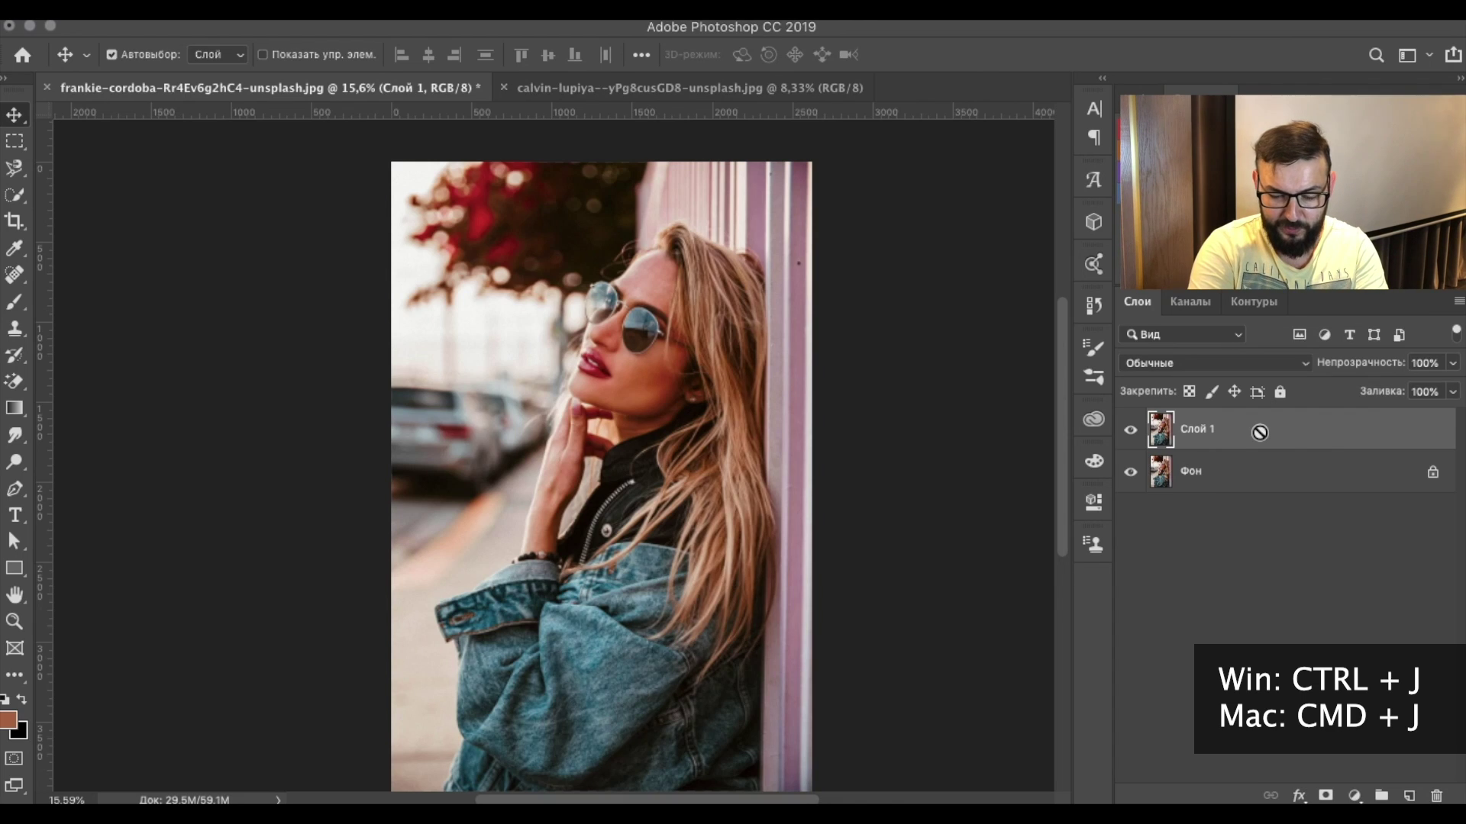
pyautogui.hotkey('ctrl', 'j')
pyautogui.moveTo(1259, 432); pyautogui.dragTo(1210, 471)
pyautogui.write('0')
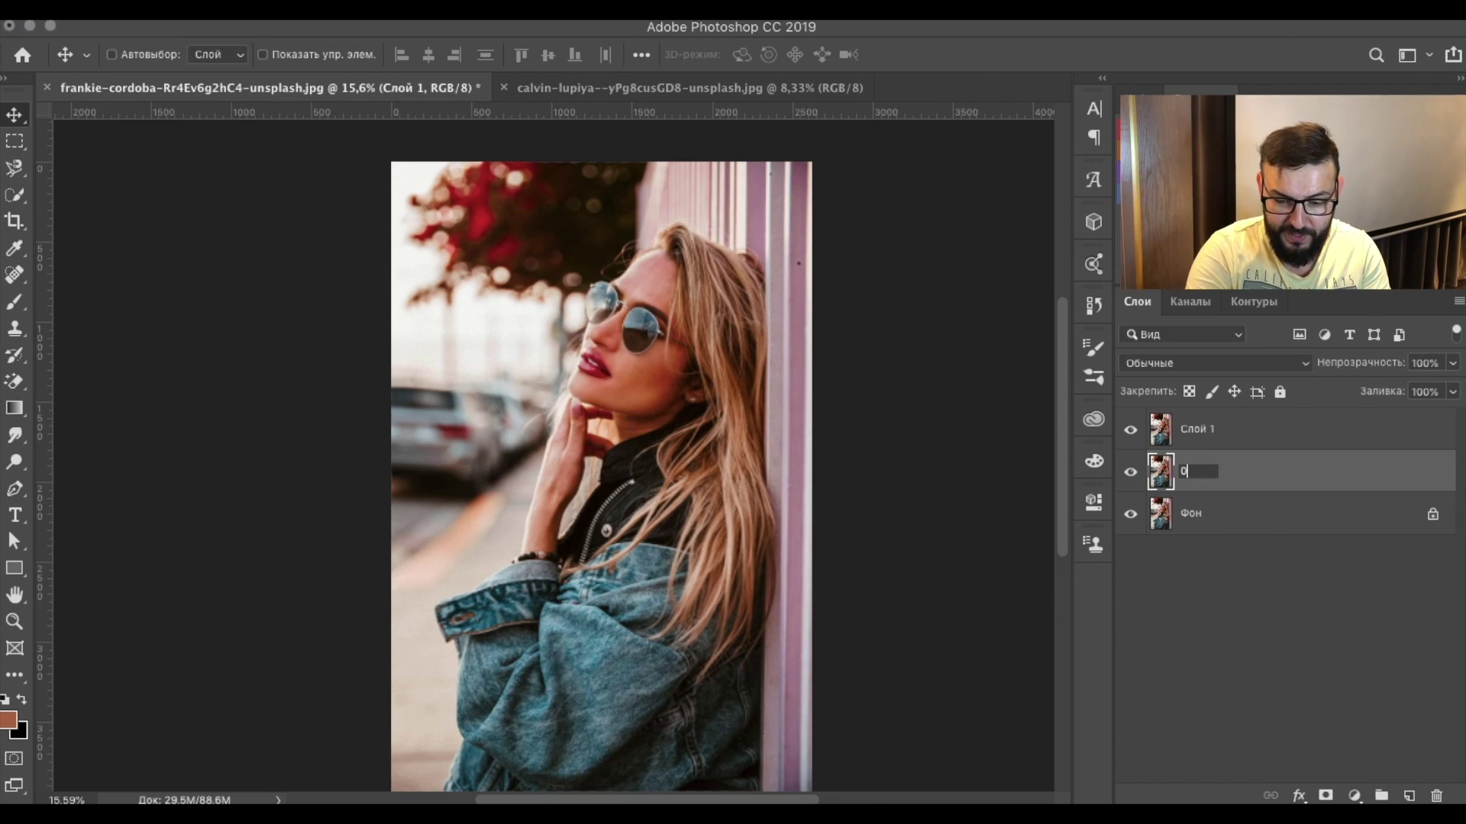
pyautogui.click(1202, 432)
pyautogui.doubleClick(1202, 429)
pyautogui.write('1')
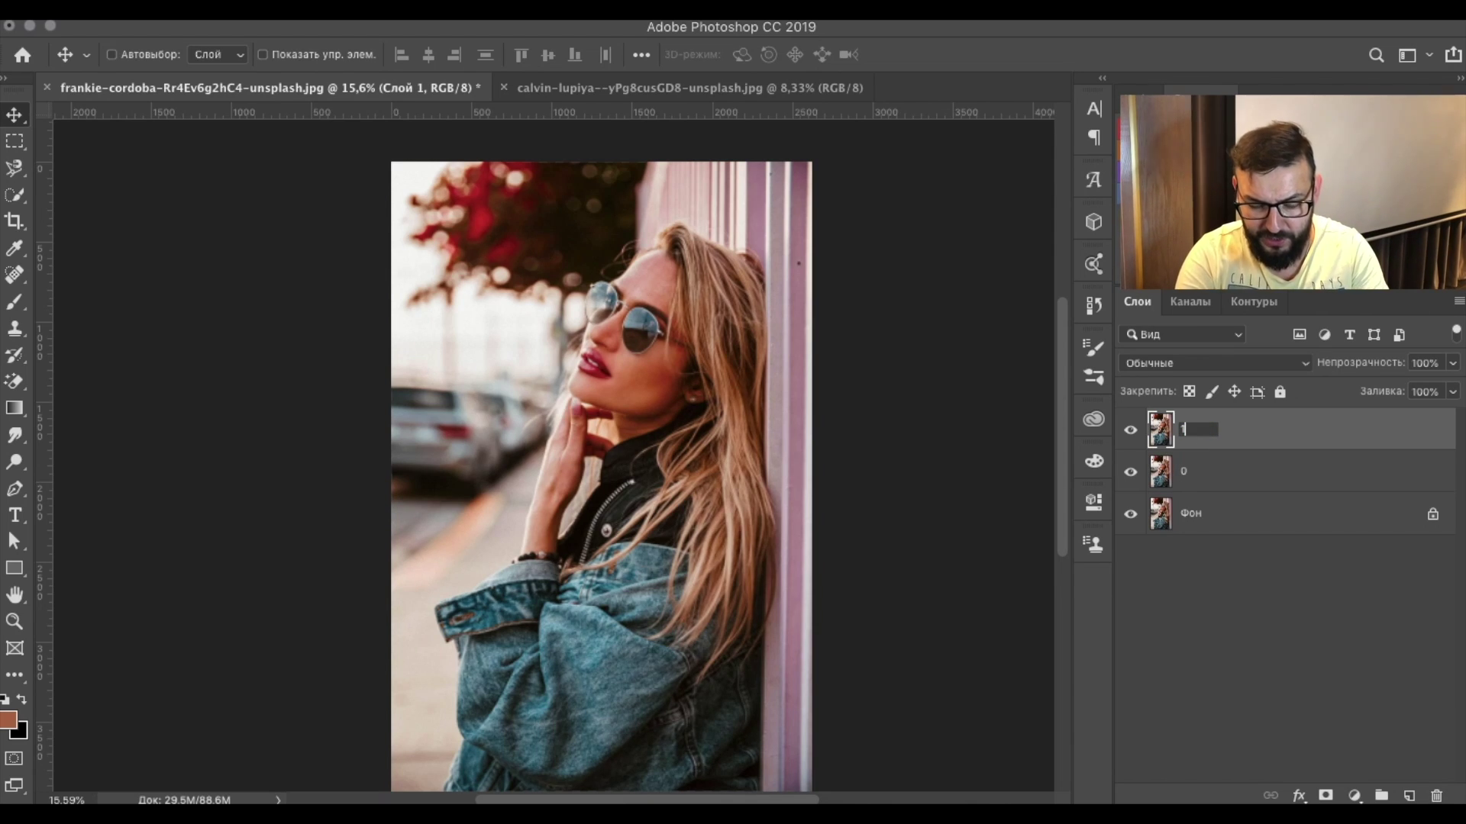
pyautogui.press('Return')
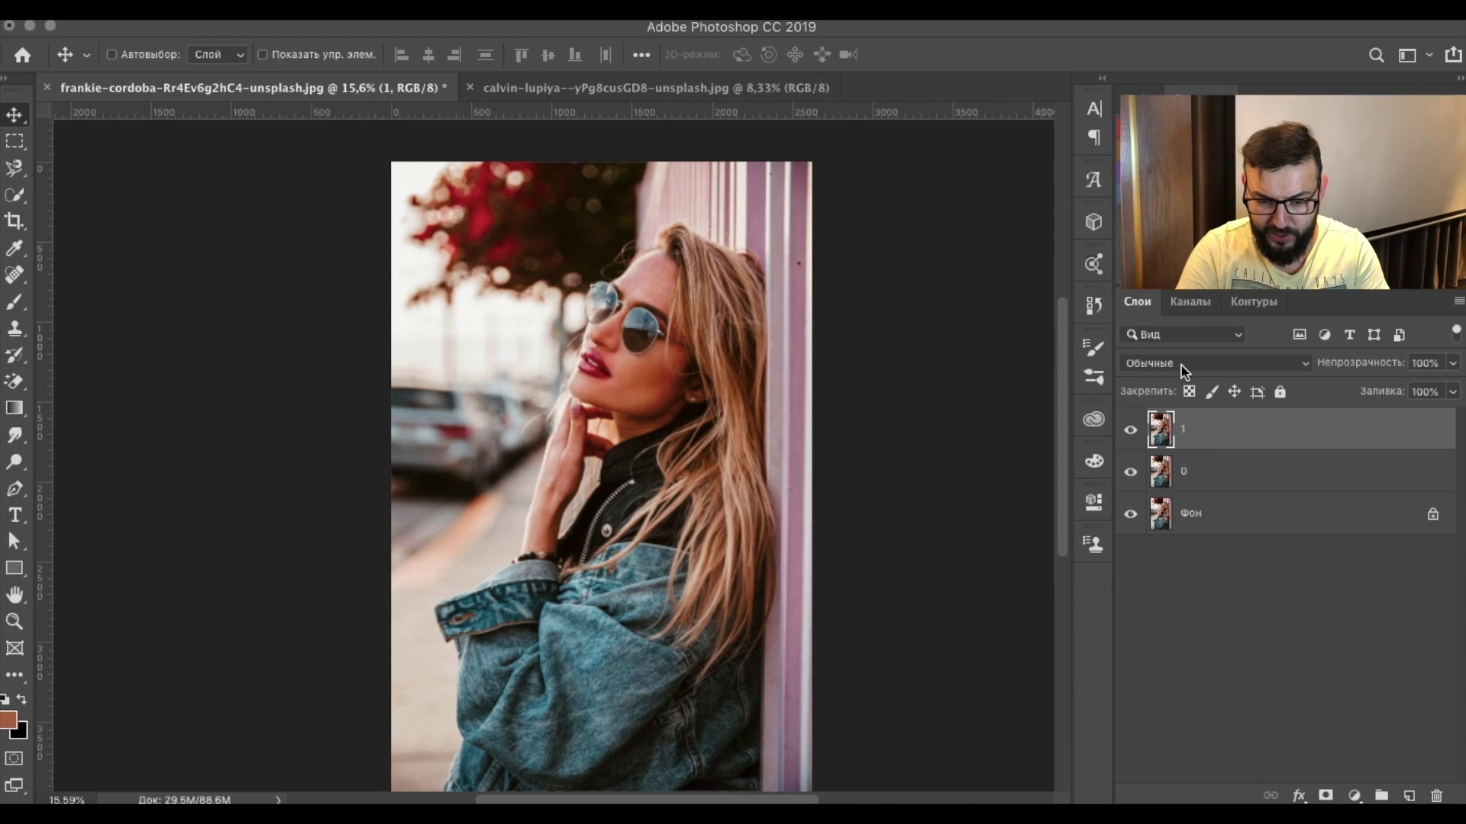
# Step: Set layer 1's blend mode to Overlay (Перекрытие)
pyautogui.click(1181, 365)
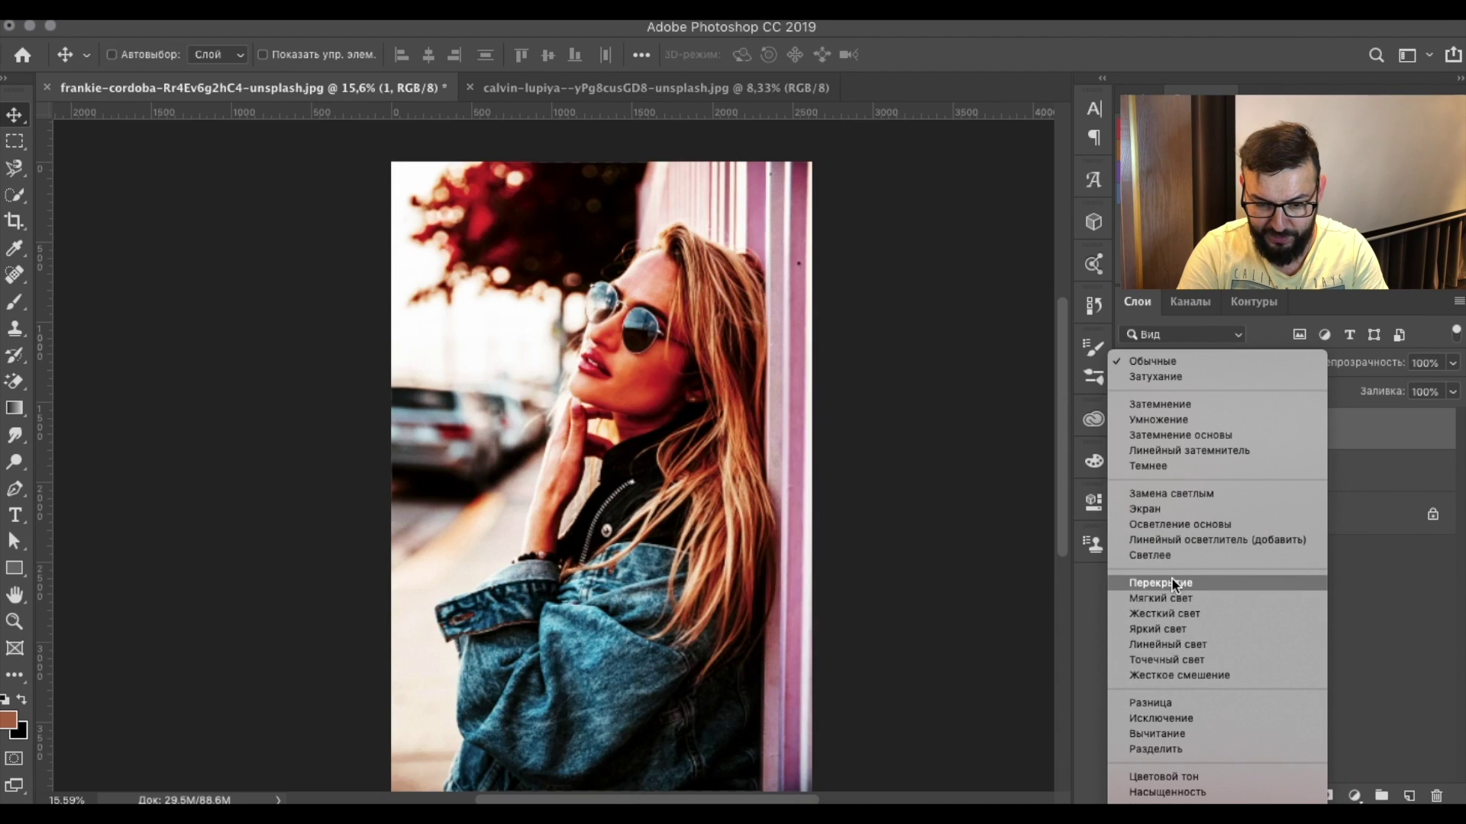
pyautogui.click(1171, 581)
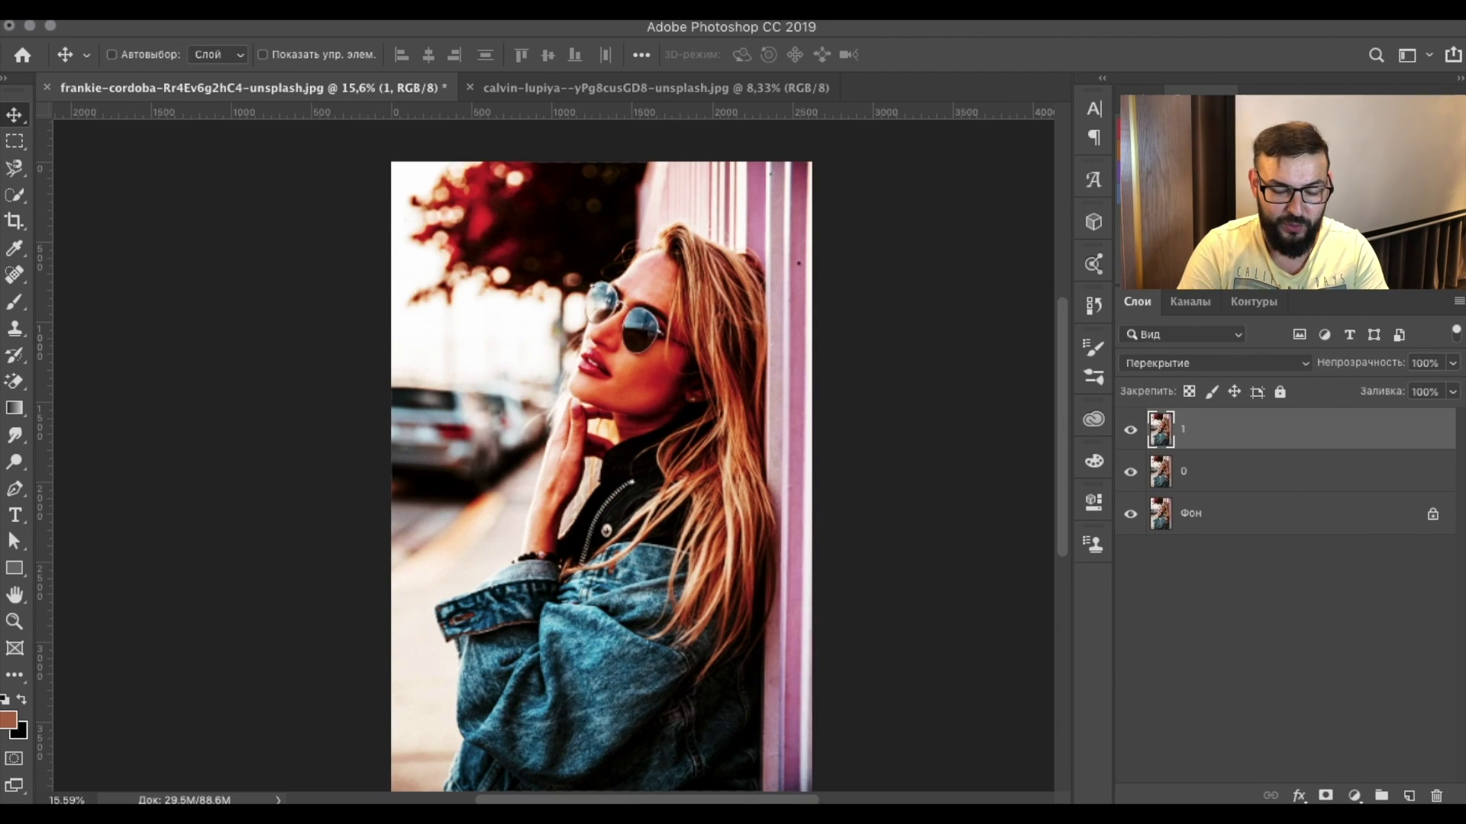
pyautogui.click(695, 9)
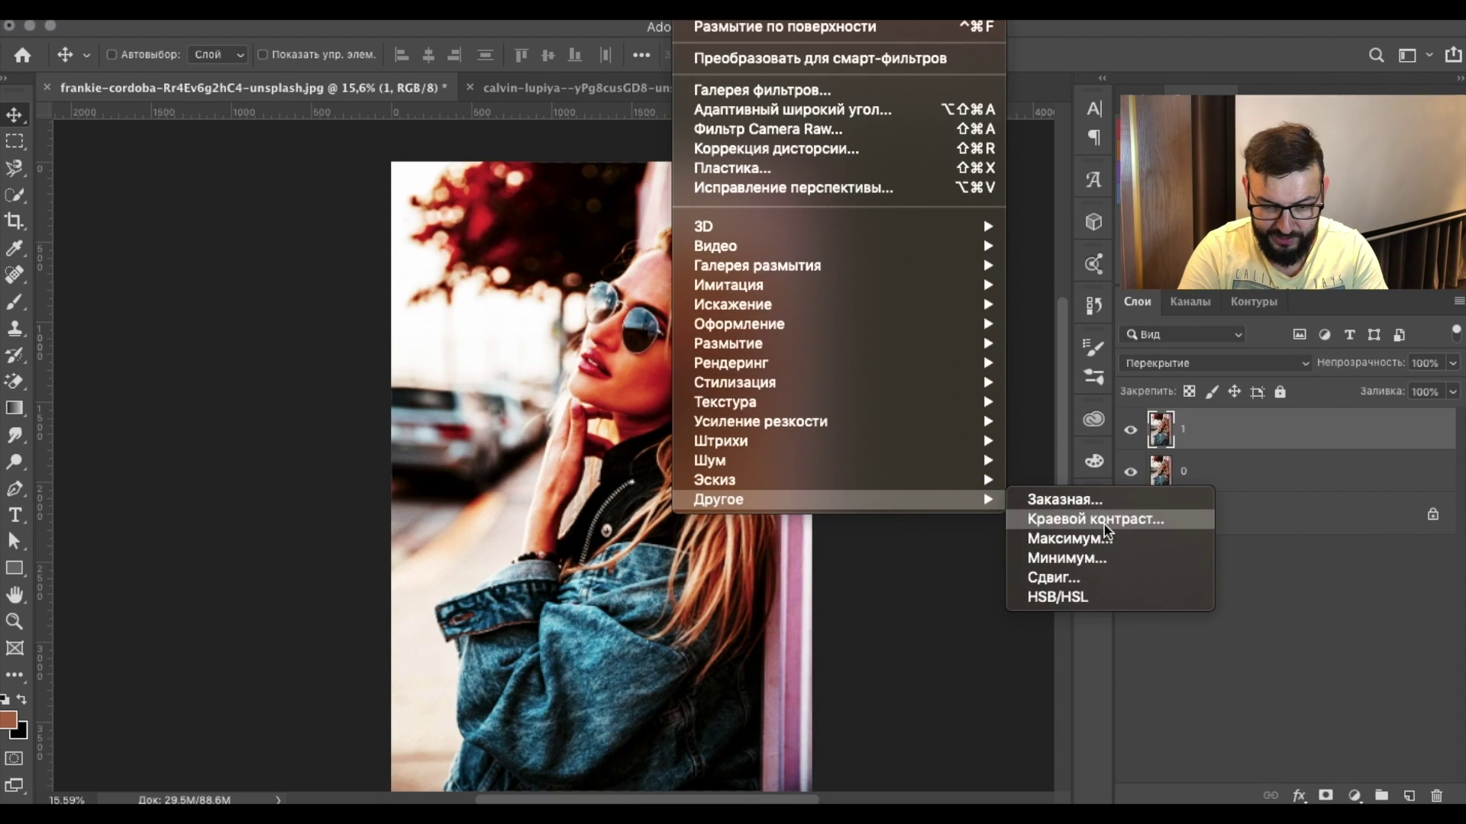
# Step: Apply a High Pass (Краевой контраст) filter with a 3,0-pixel radius to layer 1
pyautogui.click(1109, 521)
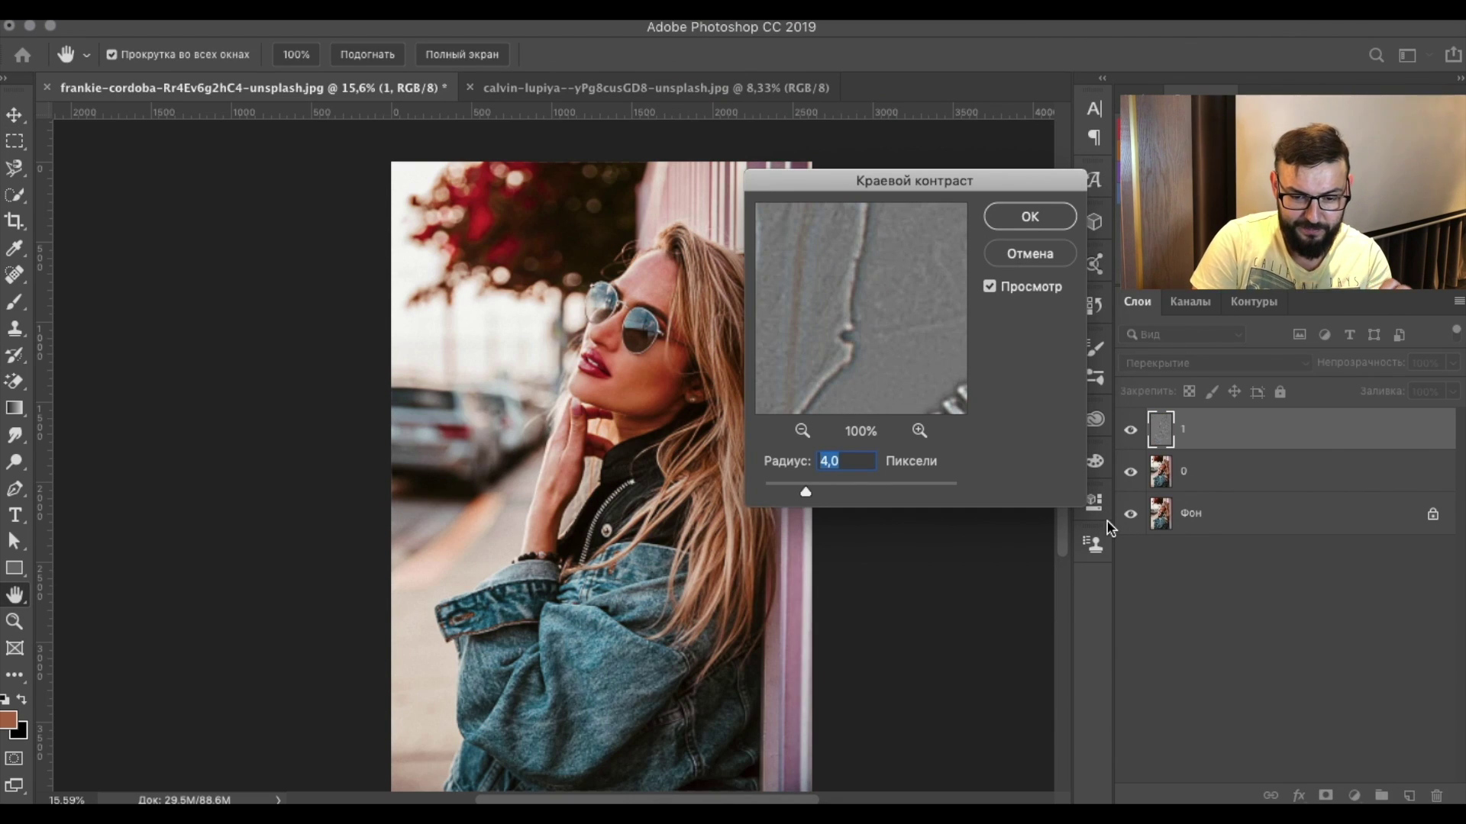
pyautogui.moveTo(805, 493); pyautogui.dragTo(805, 494)
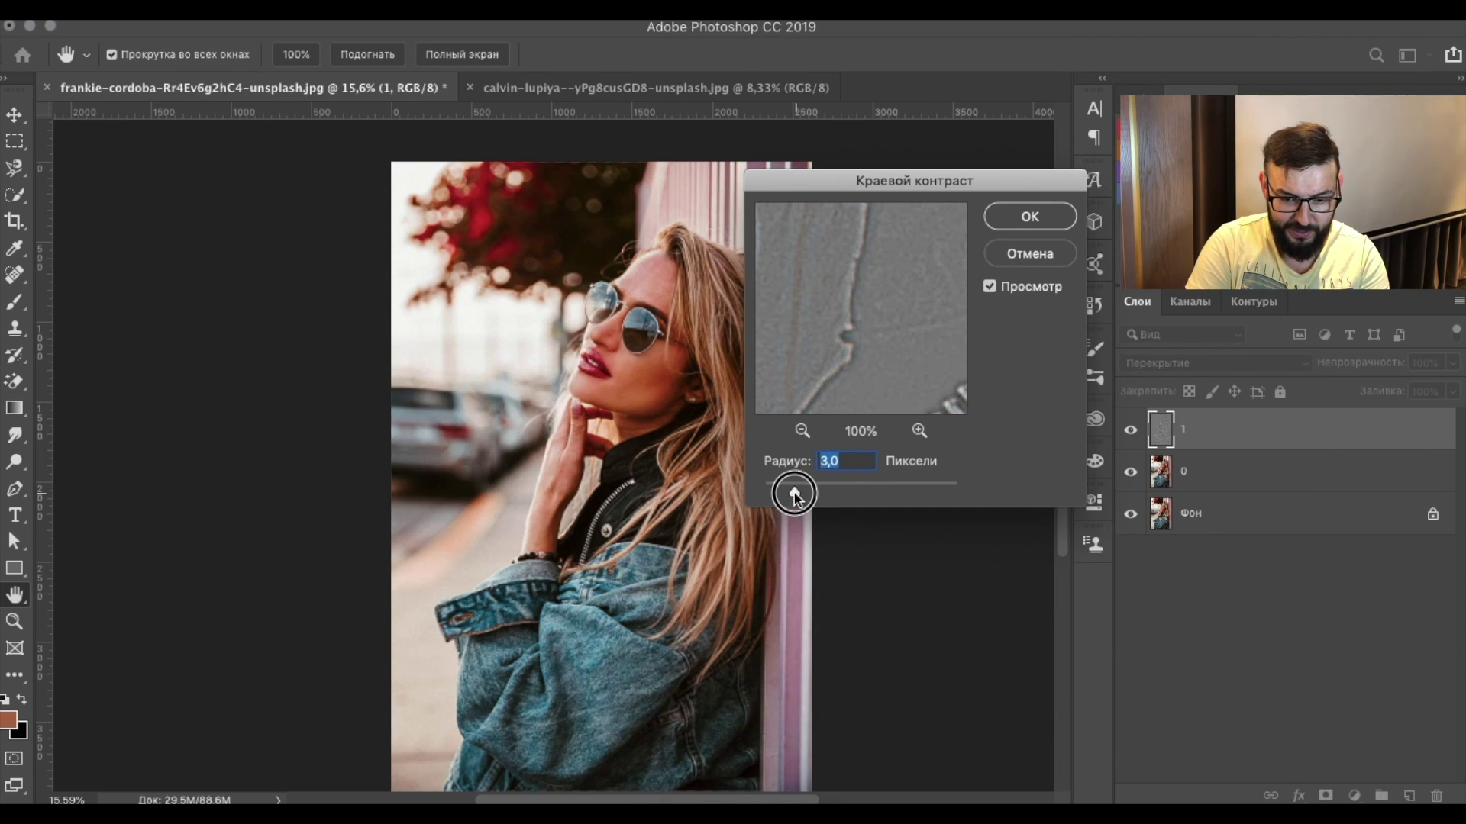
pyautogui.click(1038, 219)
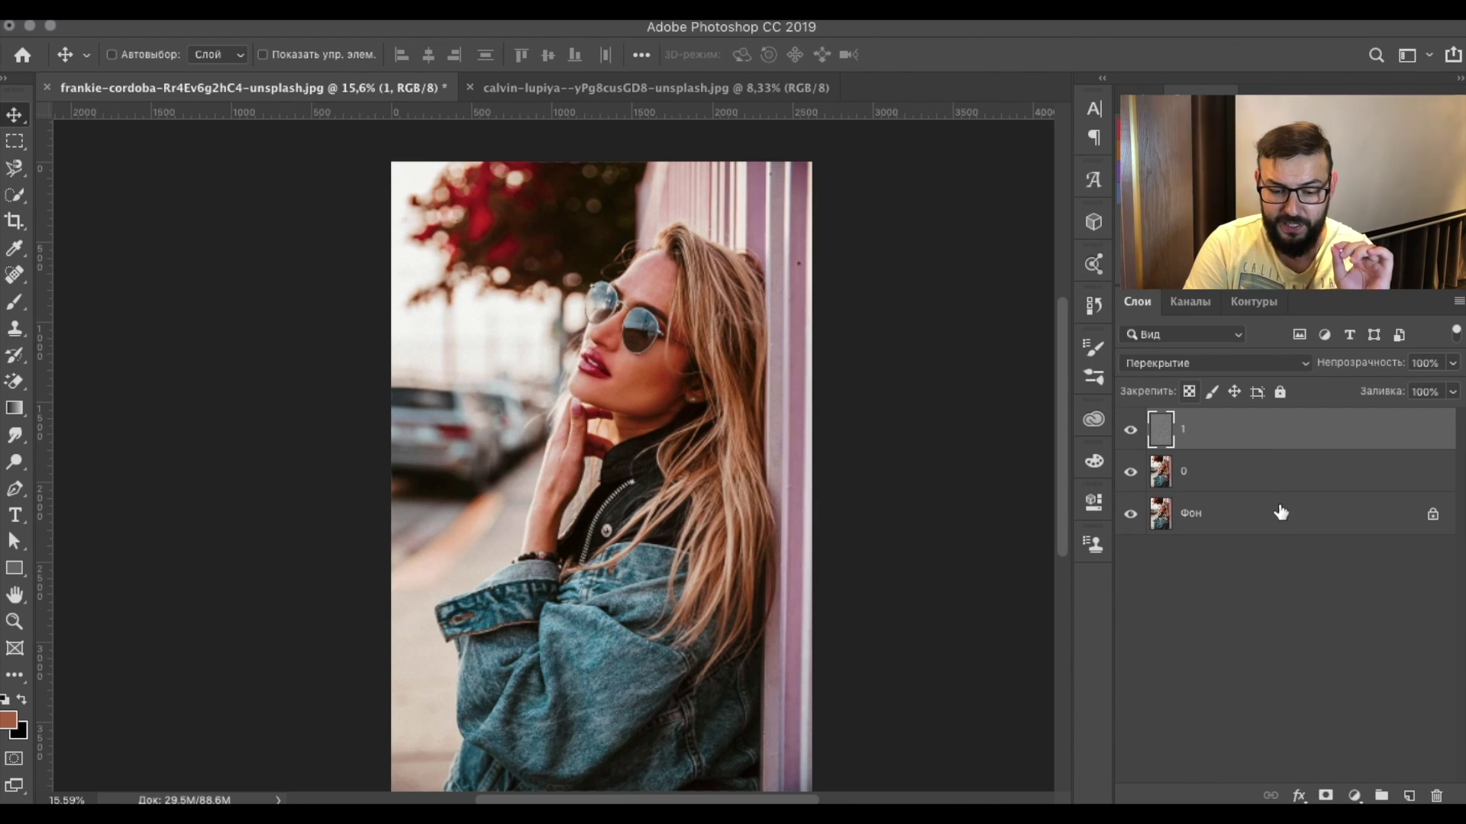
pyautogui.click(1219, 480)
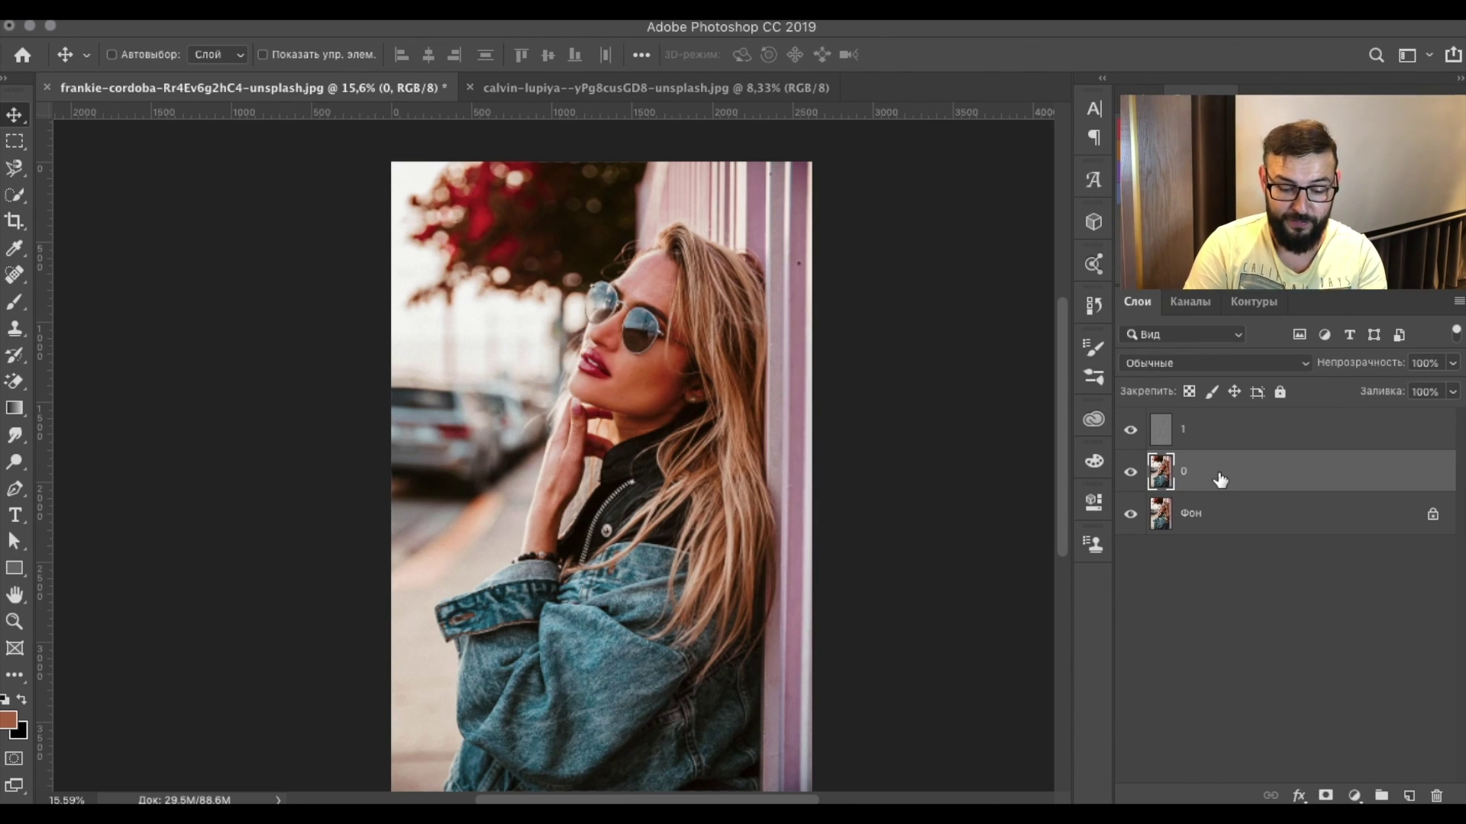
# Step: Duplicate layer 0 and desaturate the copy in Camera Raw, with Saturation and Vibrance at -100
pyautogui.hotkey('ctrl', 'j')
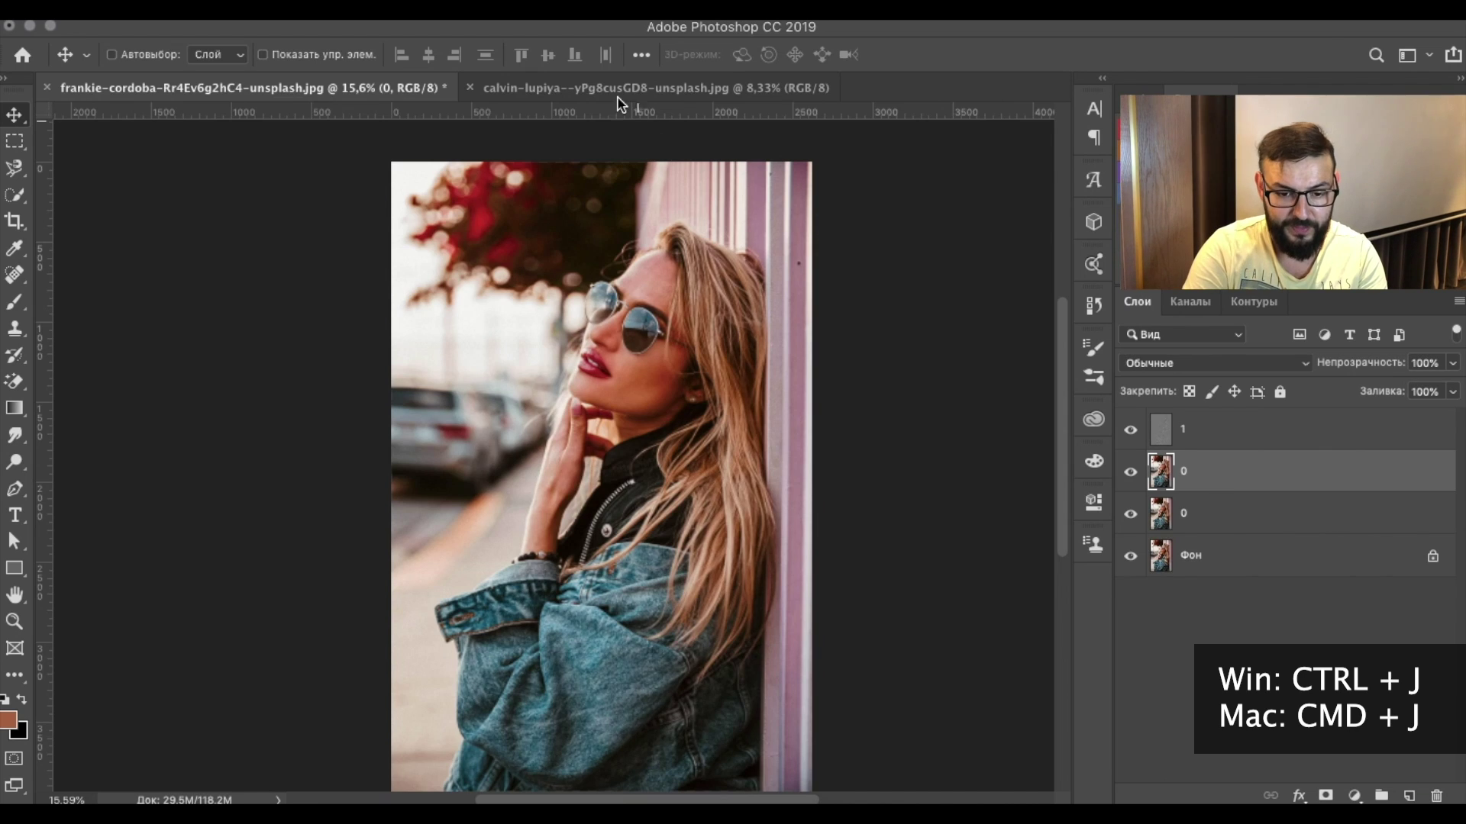
pyautogui.click(692, 9)
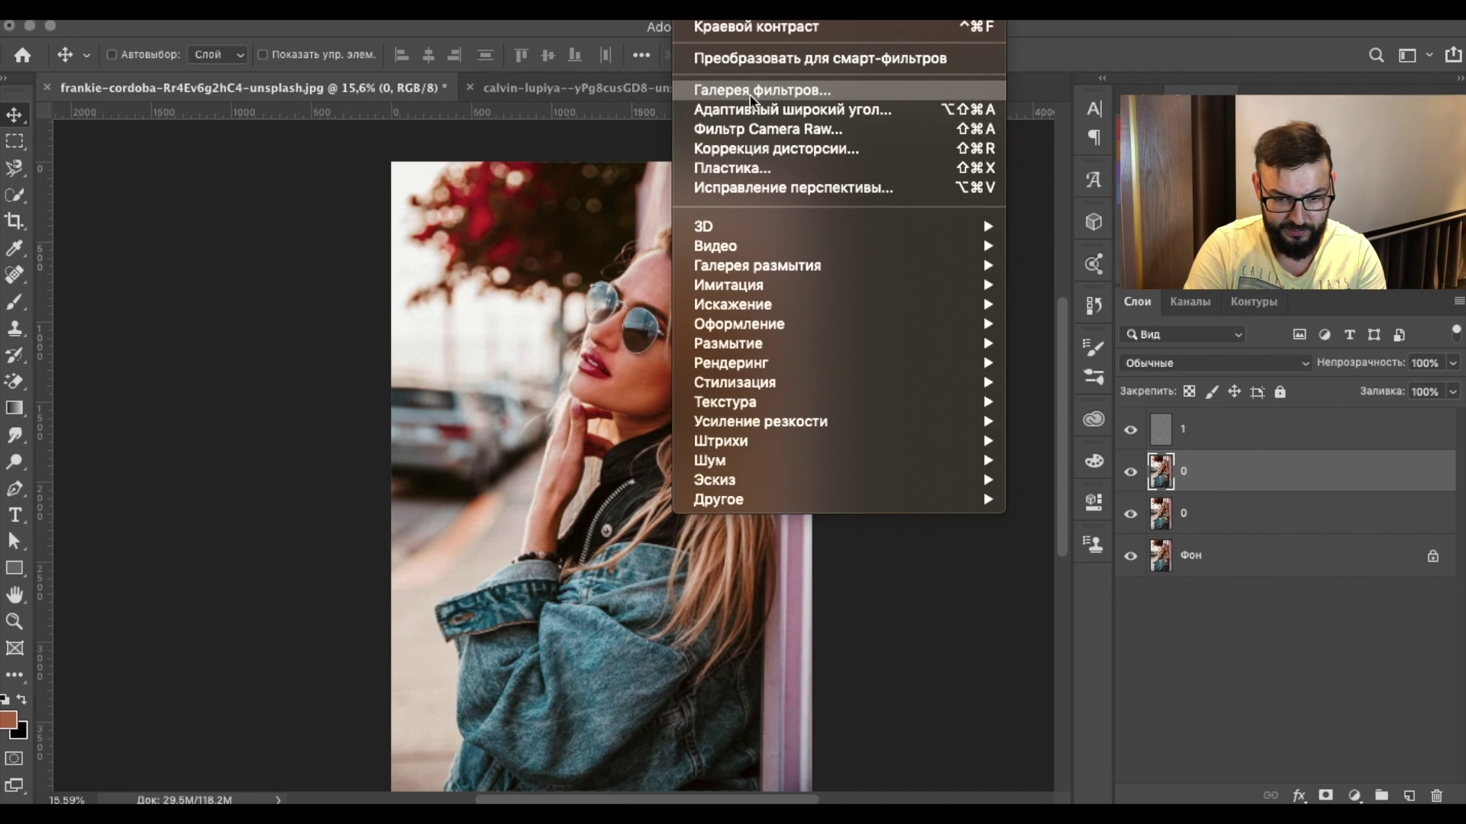
pyautogui.click(783, 131)
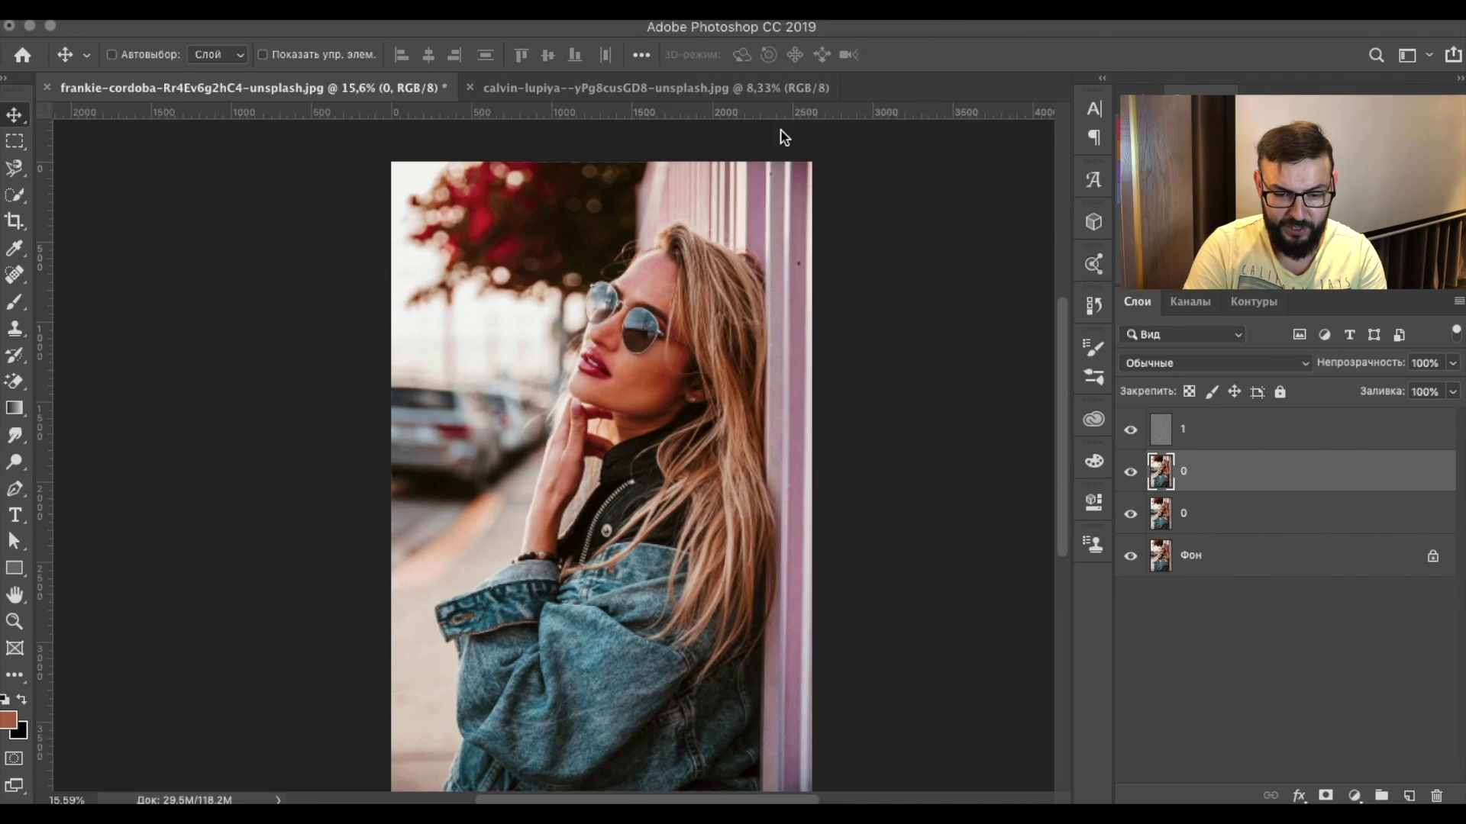
pyautogui.moveTo(1039, 745); pyautogui.dragTo(918, 746)
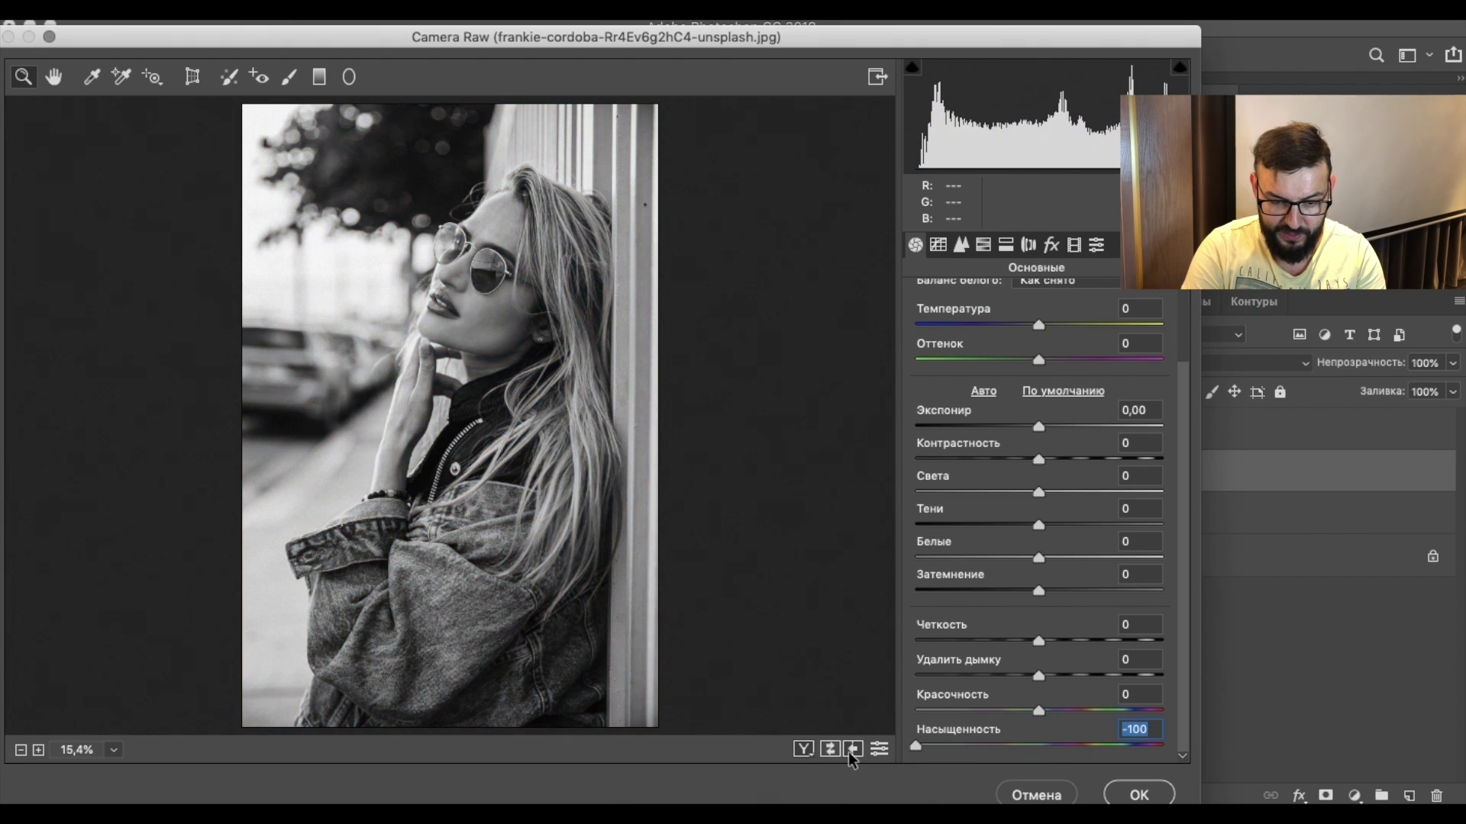
pyautogui.moveTo(1039, 711); pyautogui.dragTo(807, 710)
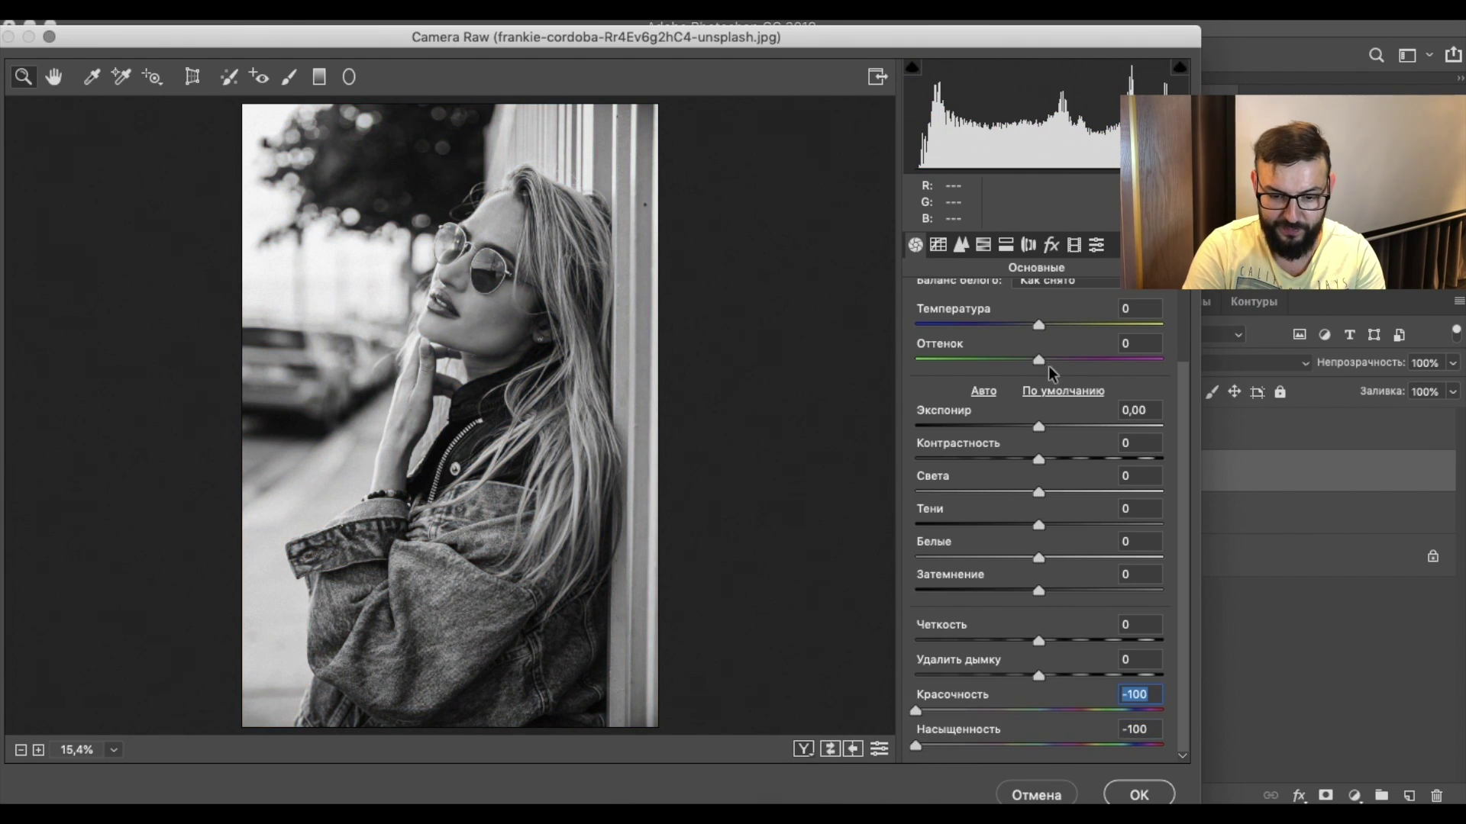
# Step: Set Camera Raw Contrast +100, Blacks -14, Shadows -20, Highlights +16, and apply
pyautogui.moveTo(1040, 460); pyautogui.dragTo(1234, 464)
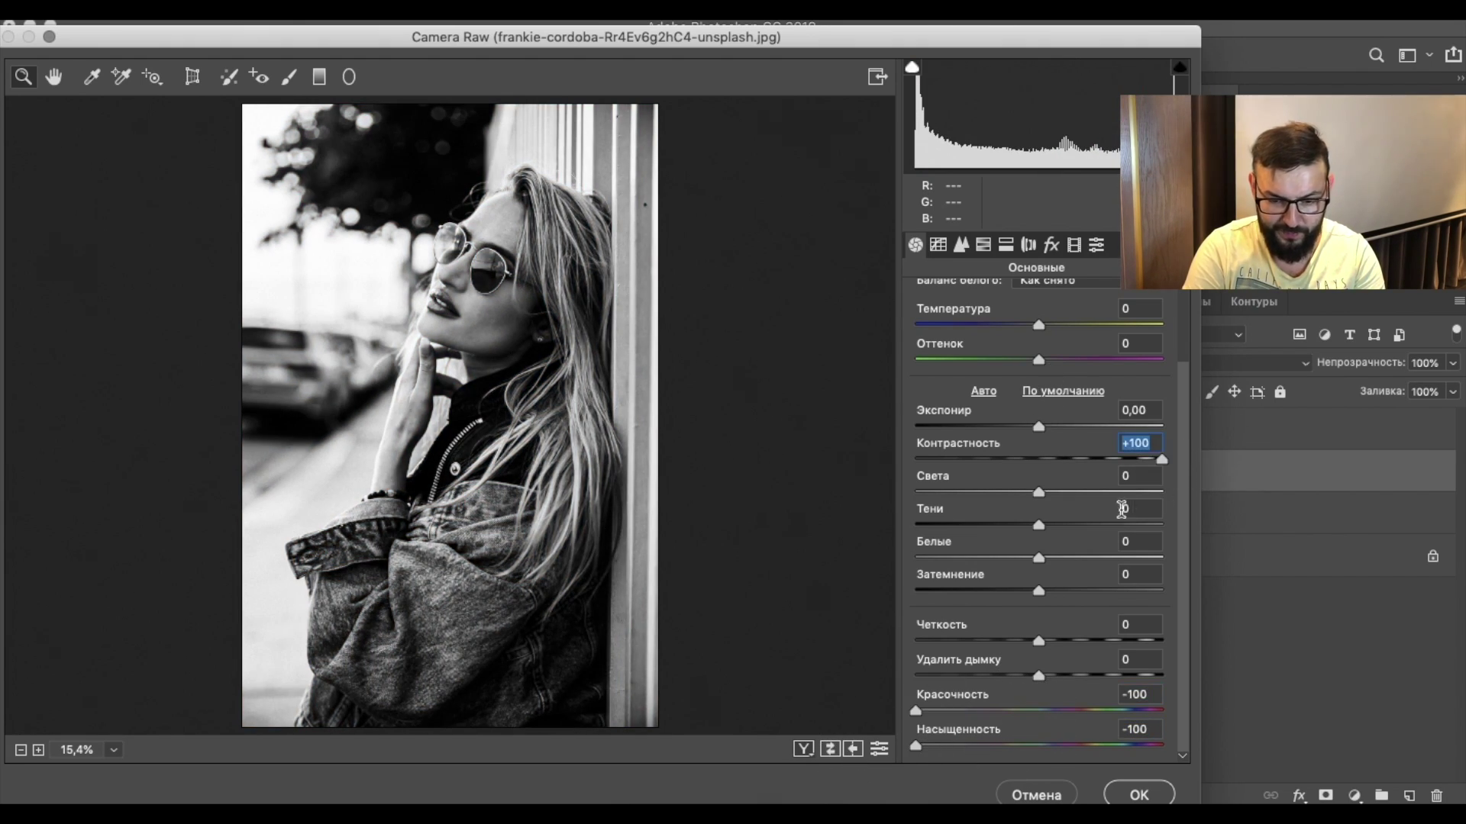
pyautogui.moveTo(1034, 594); pyautogui.dragTo(1023, 590)
pyautogui.moveTo(1038, 525)
pyautogui.mouseDown()
pyautogui.moveTo(1013, 526)
pyautogui.moveTo(1049, 559)
pyautogui.mouseUp()
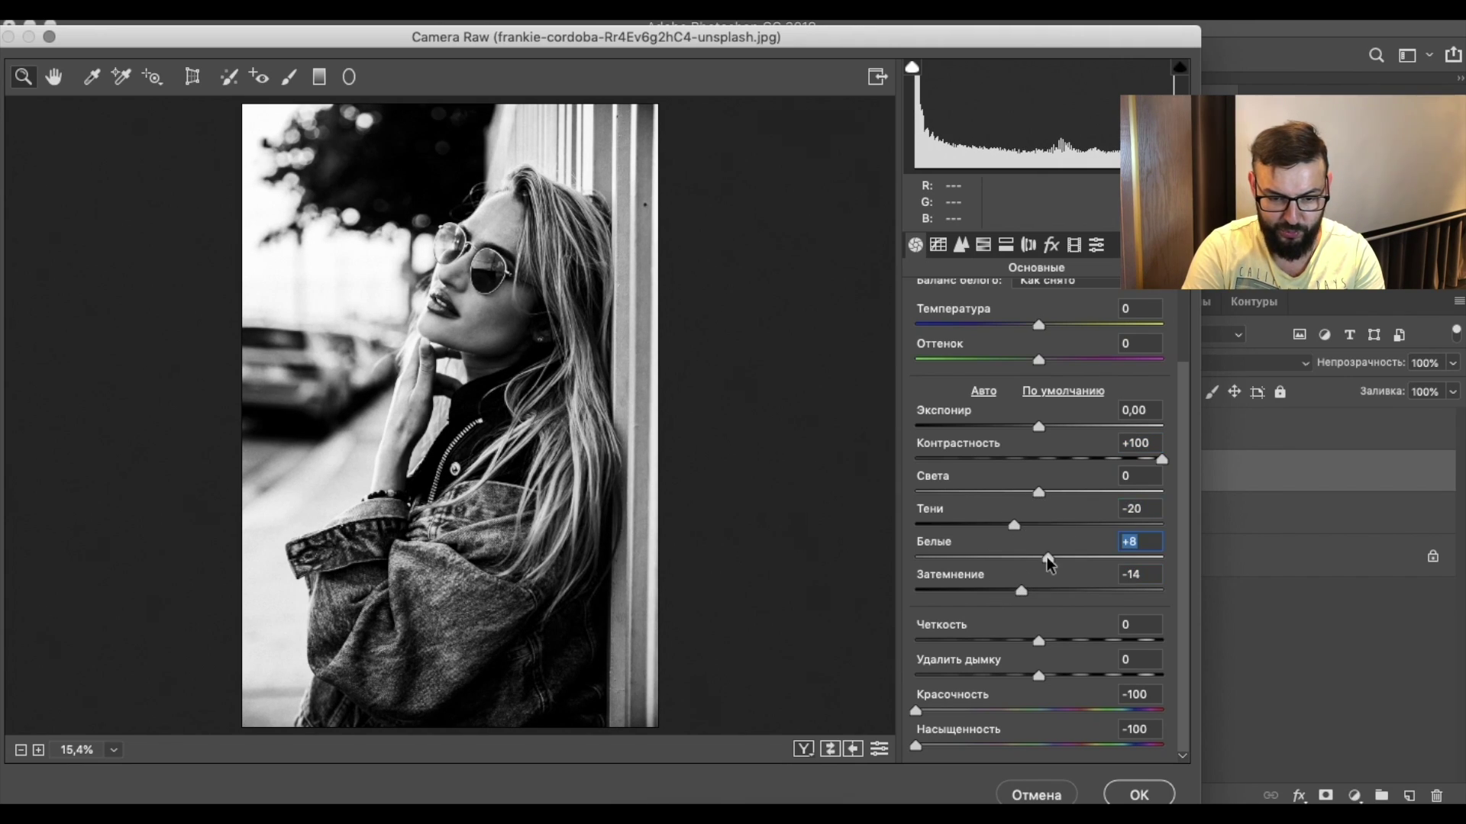
pyautogui.moveTo(1039, 493); pyautogui.dragTo(1058, 493)
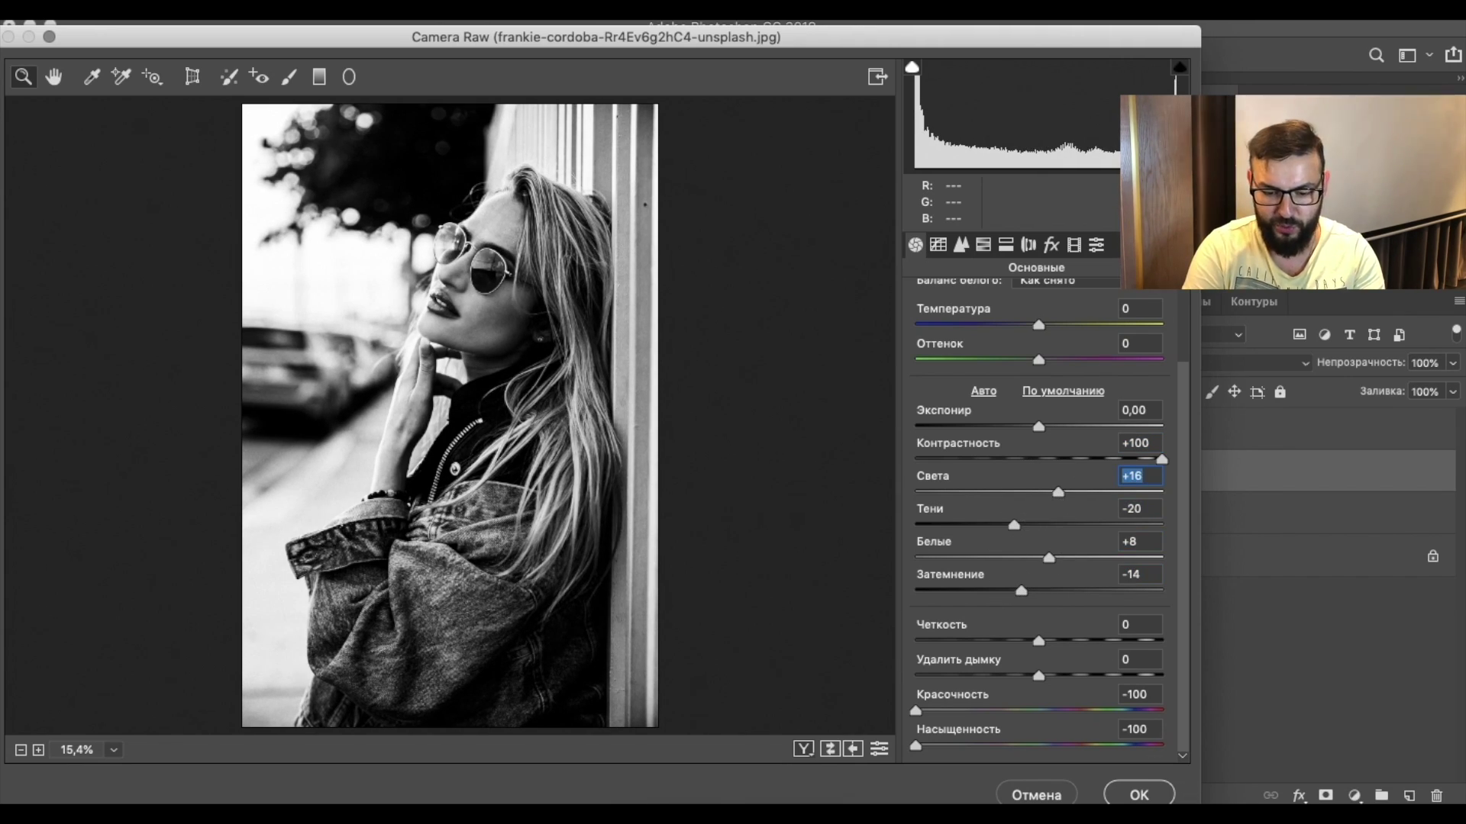
pyautogui.click(1138, 795)
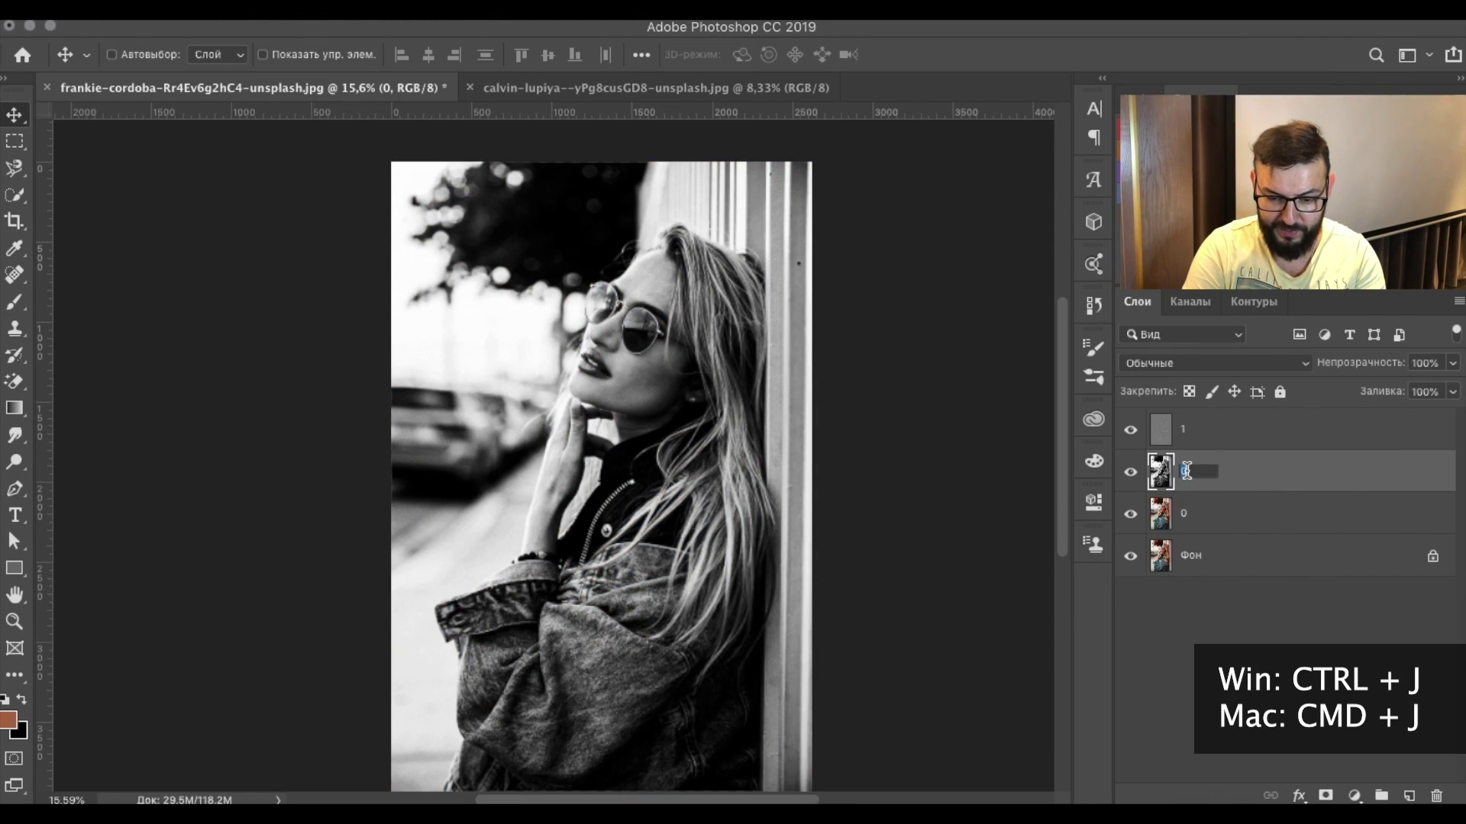
# Step: Duplicate layer 2 and give the copy a Surface Blur of radius 8, threshold 255
pyautogui.hotkey('ctrl', 'j')
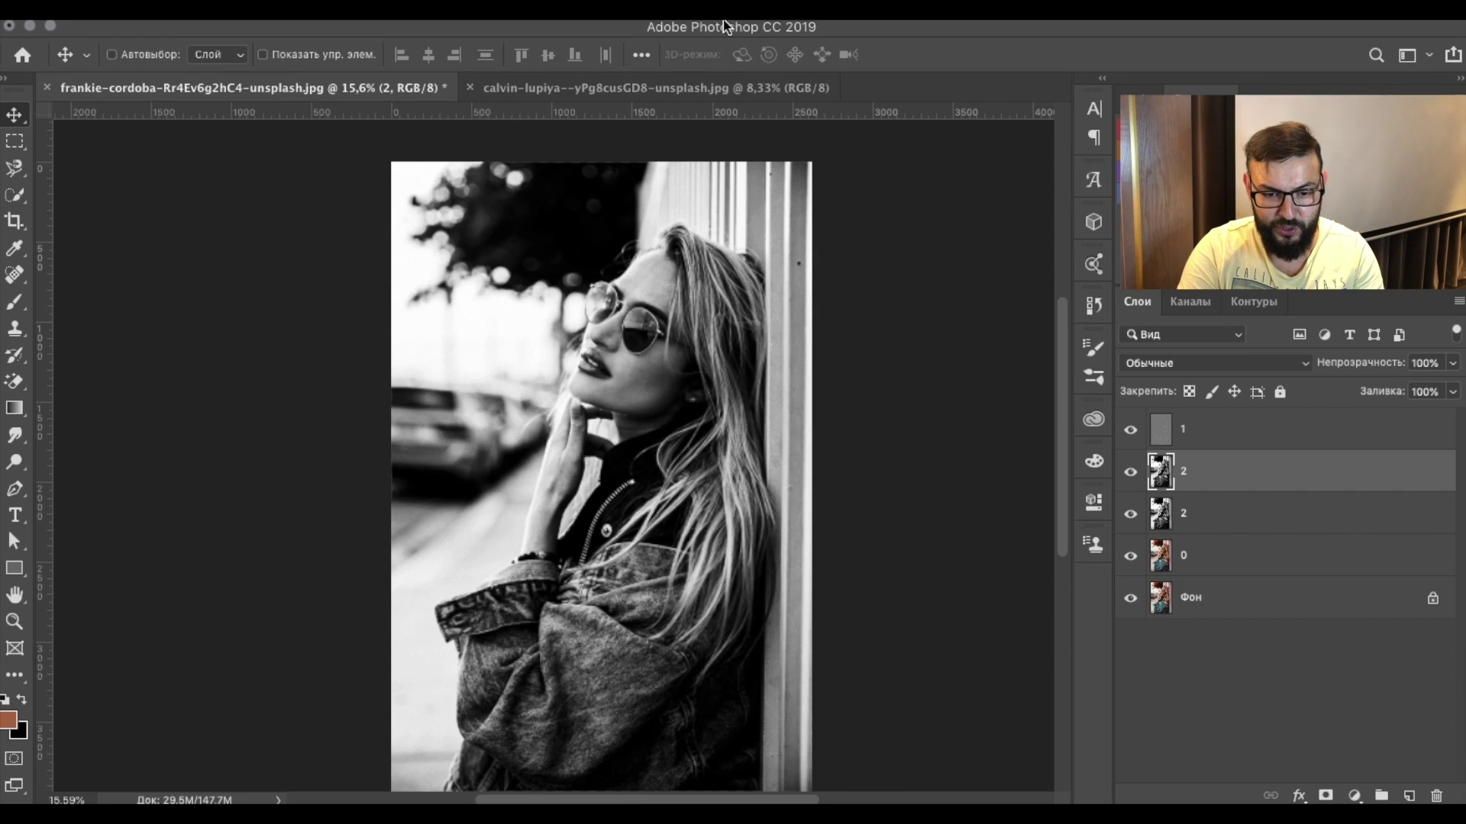
pyautogui.click(691, 9)
pyautogui.moveTo(728, 343)
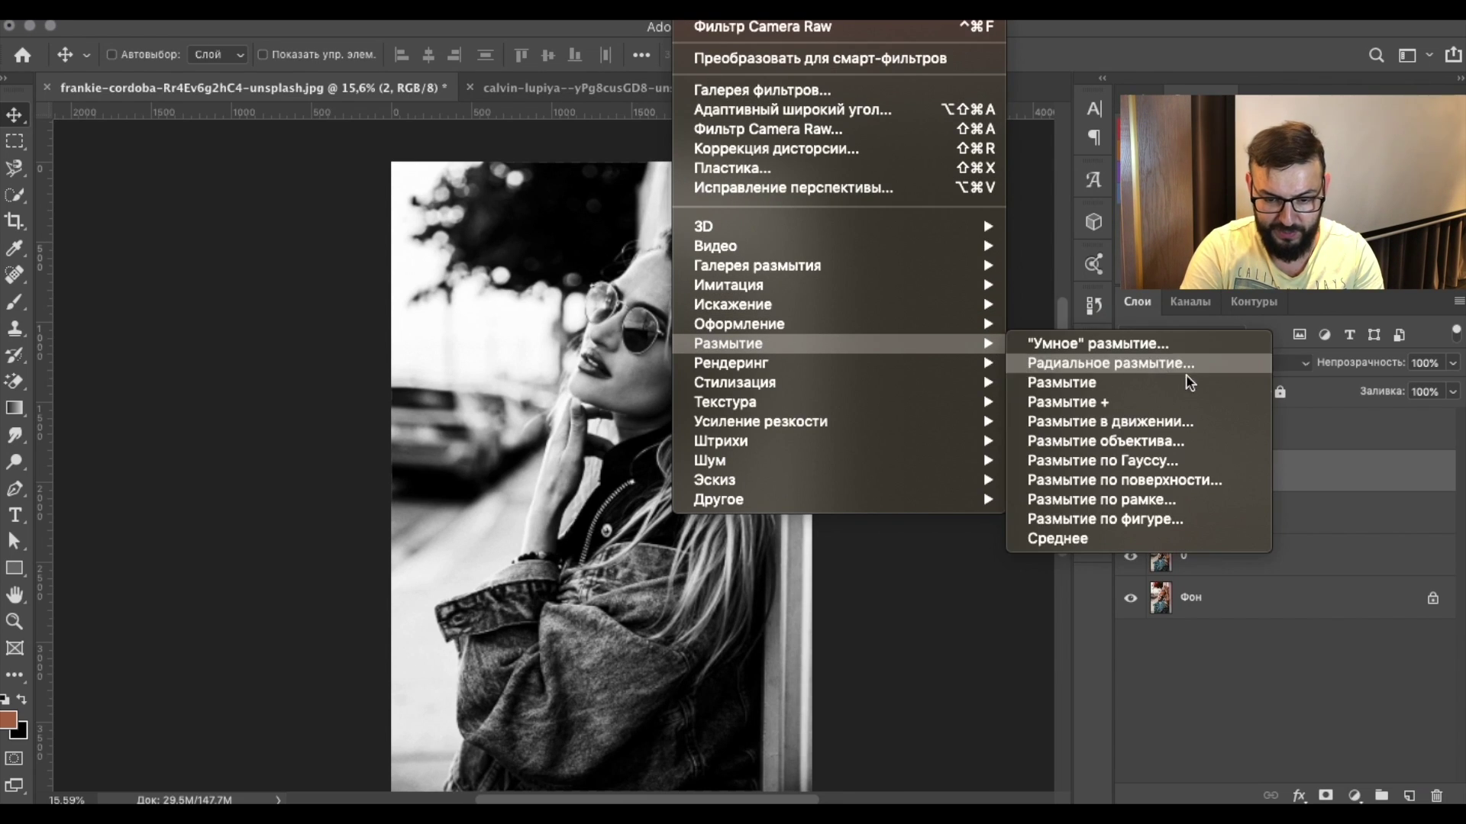
pyautogui.click(1151, 481)
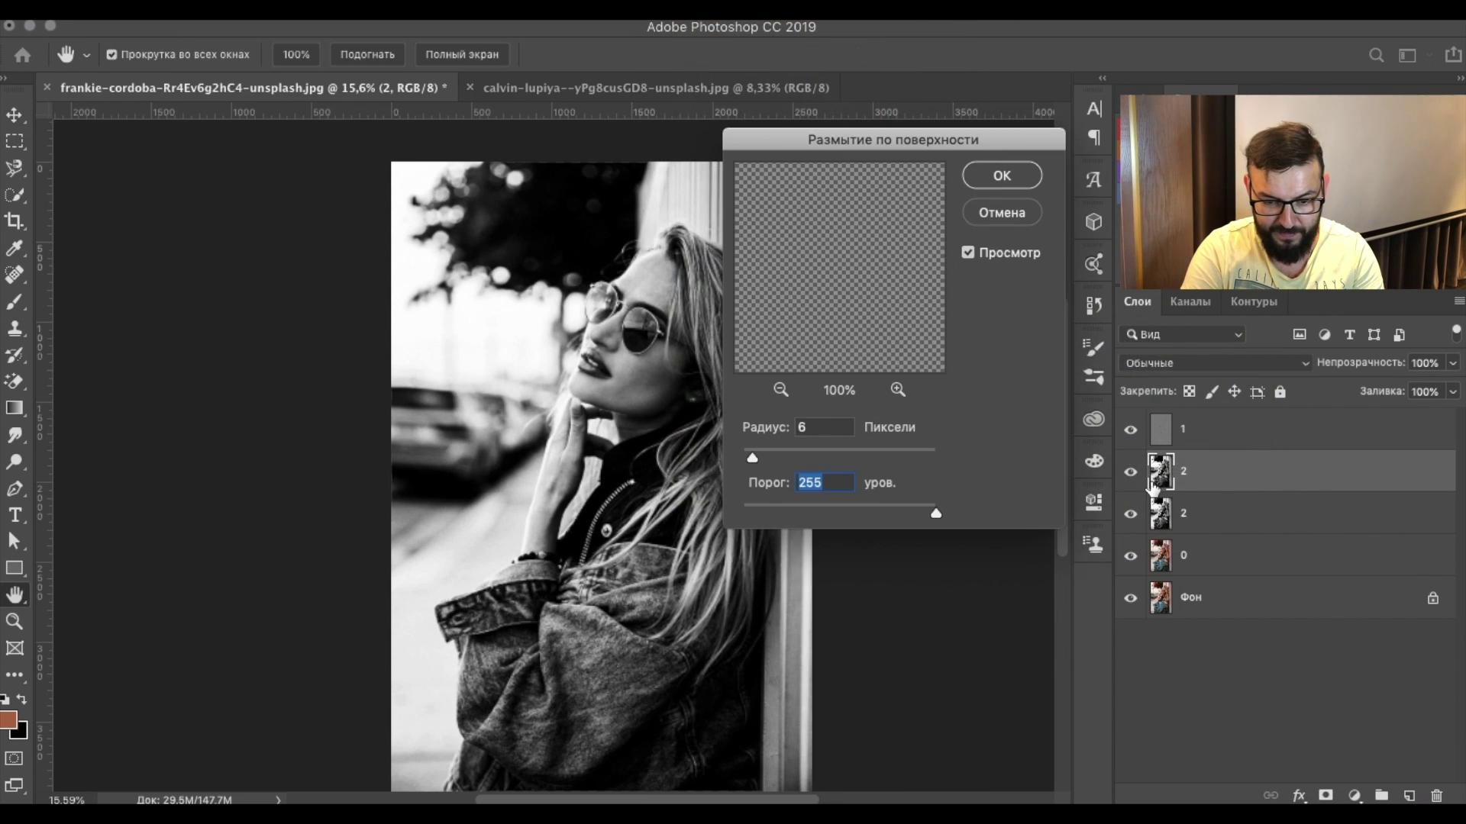
pyautogui.click(757, 457)
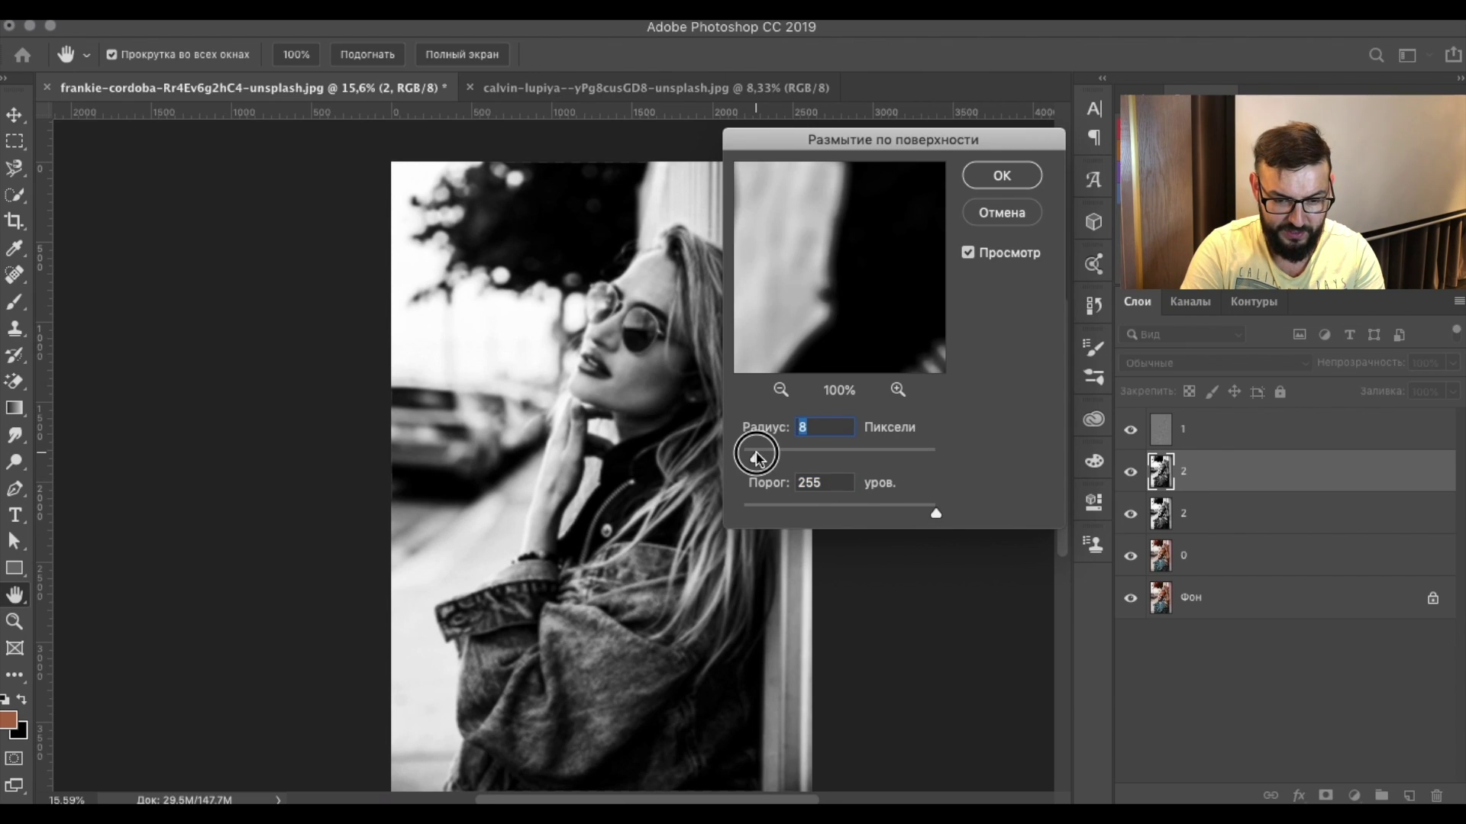
pyautogui.click(1002, 177)
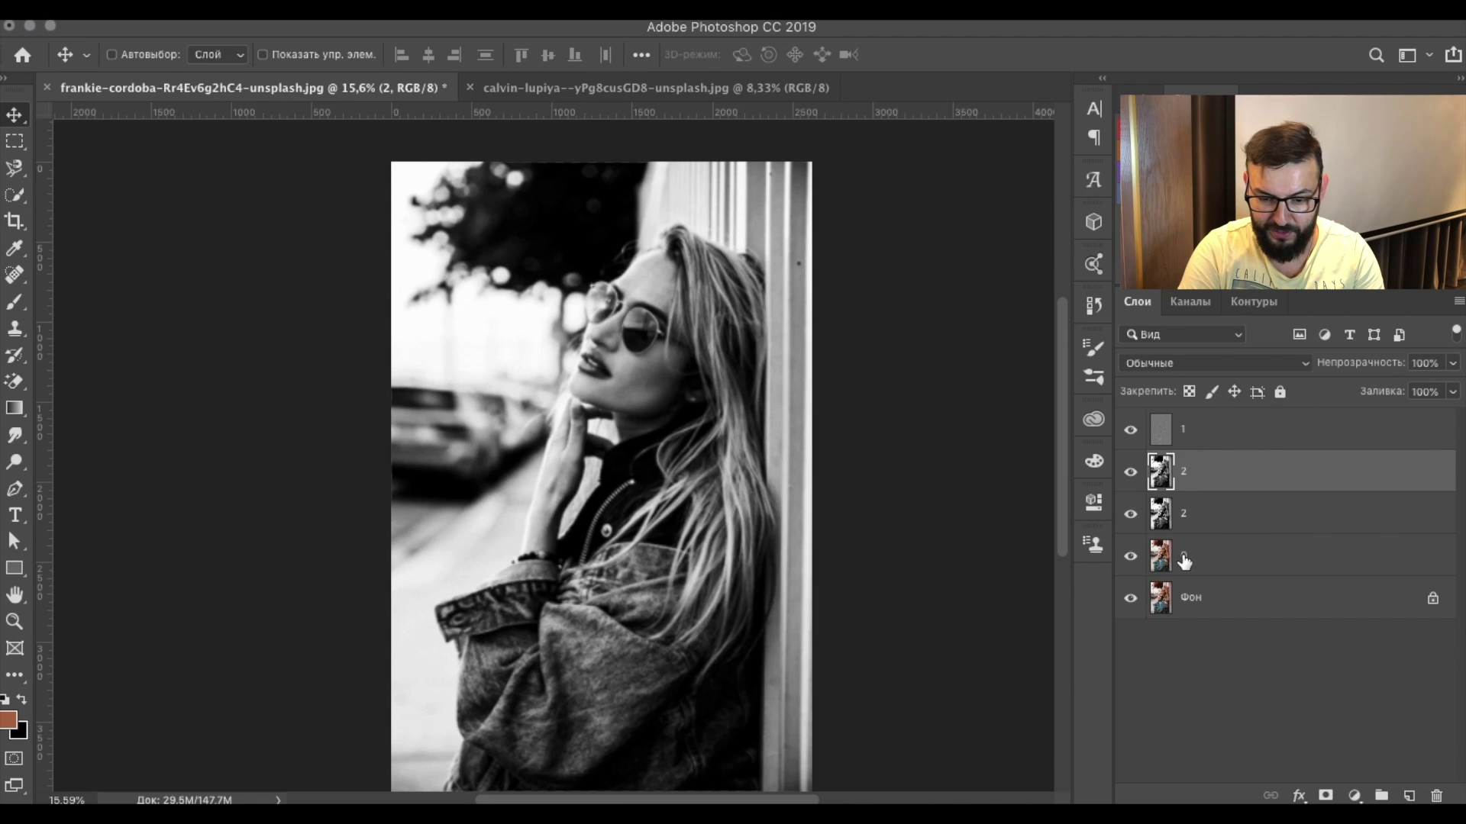
pyautogui.doubleClick(1183, 516)
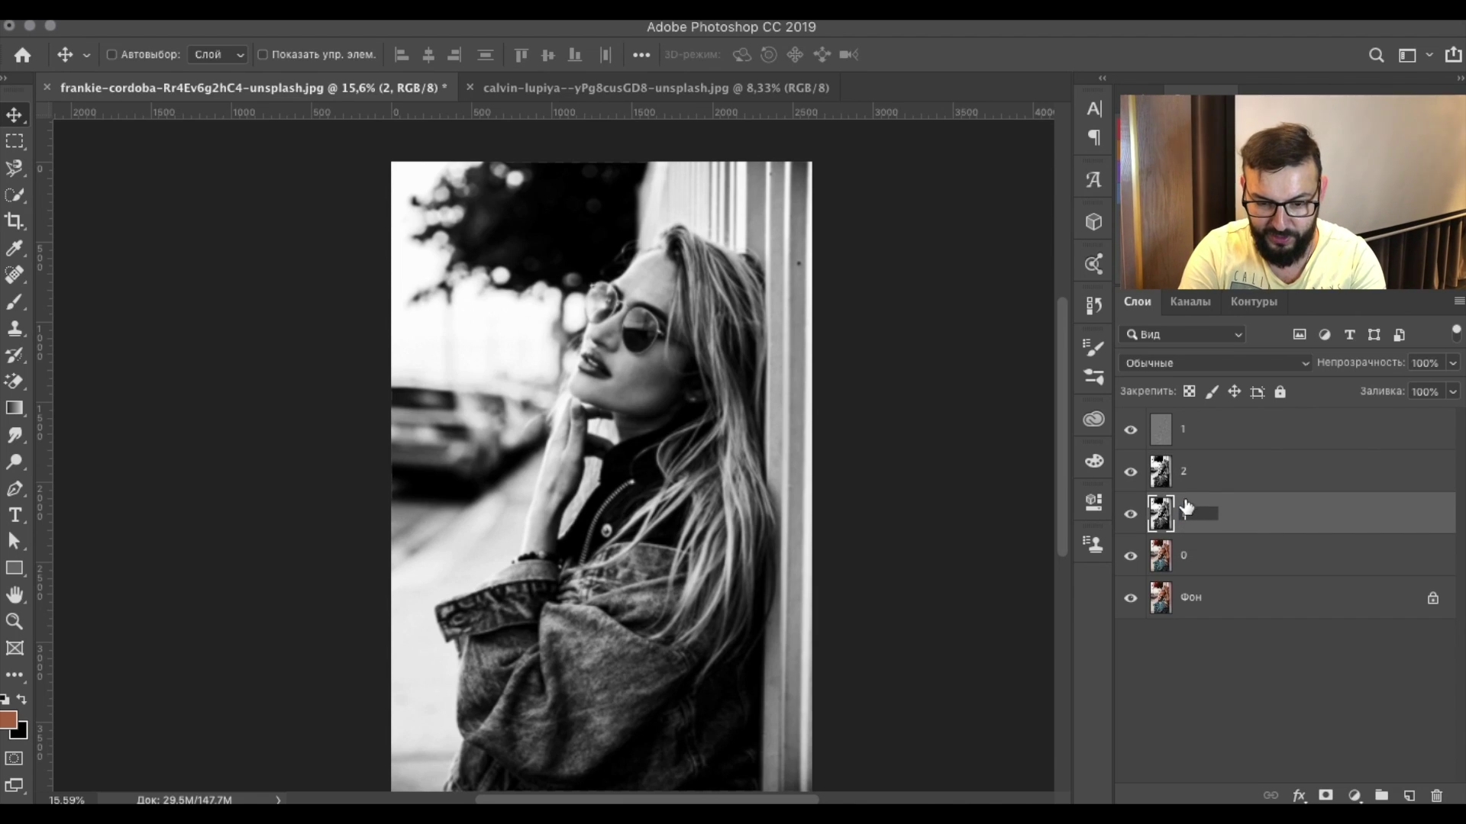
pyautogui.write('1')
# Step: Name the top layer 3, then convert layers 0 through 3 into one smart object
pyautogui.doubleClick(1184, 432)
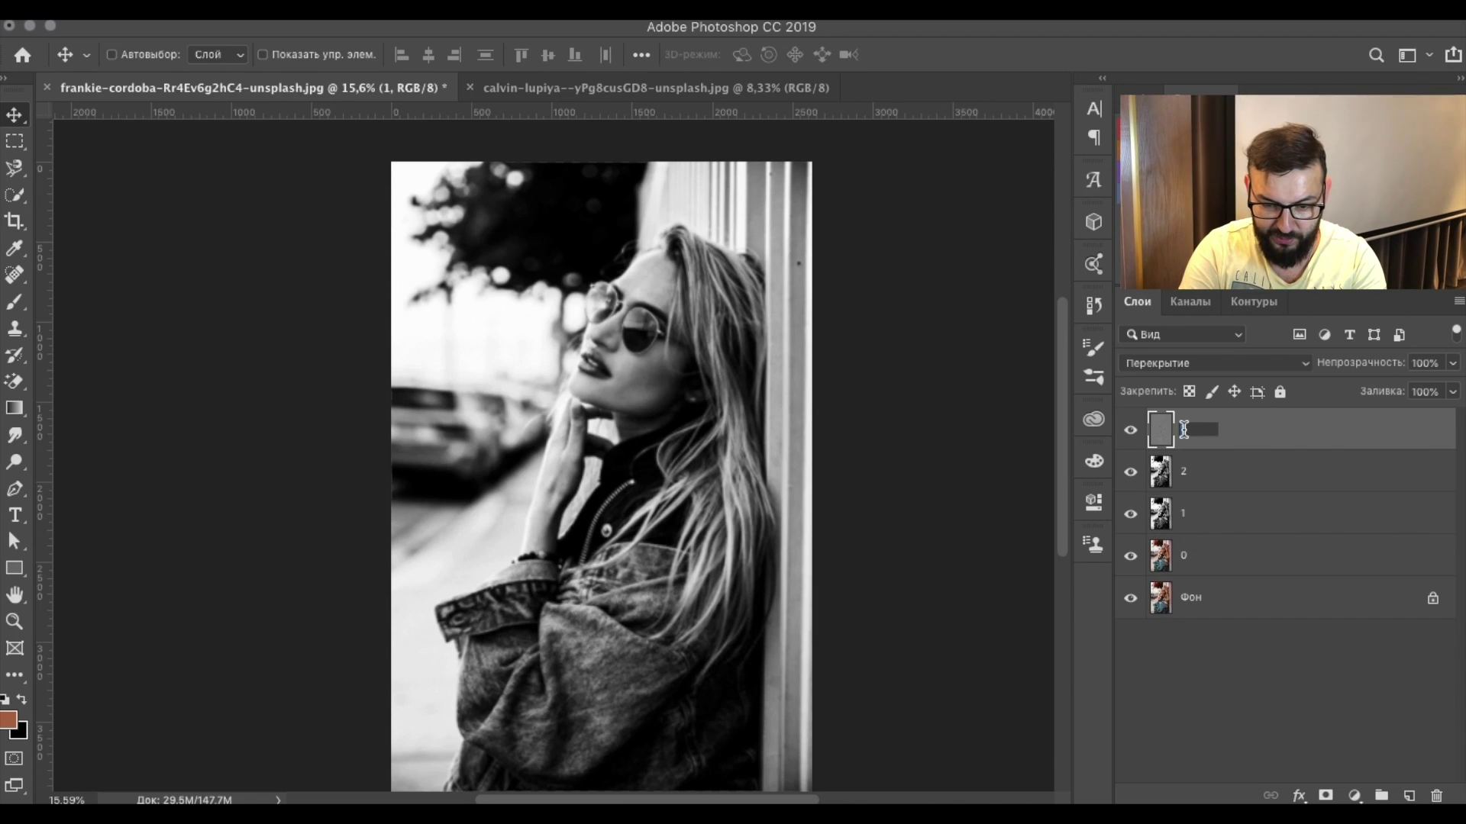
pyautogui.write('3')
pyautogui.click(1230, 566)
pyautogui.rightClick(1224, 443)
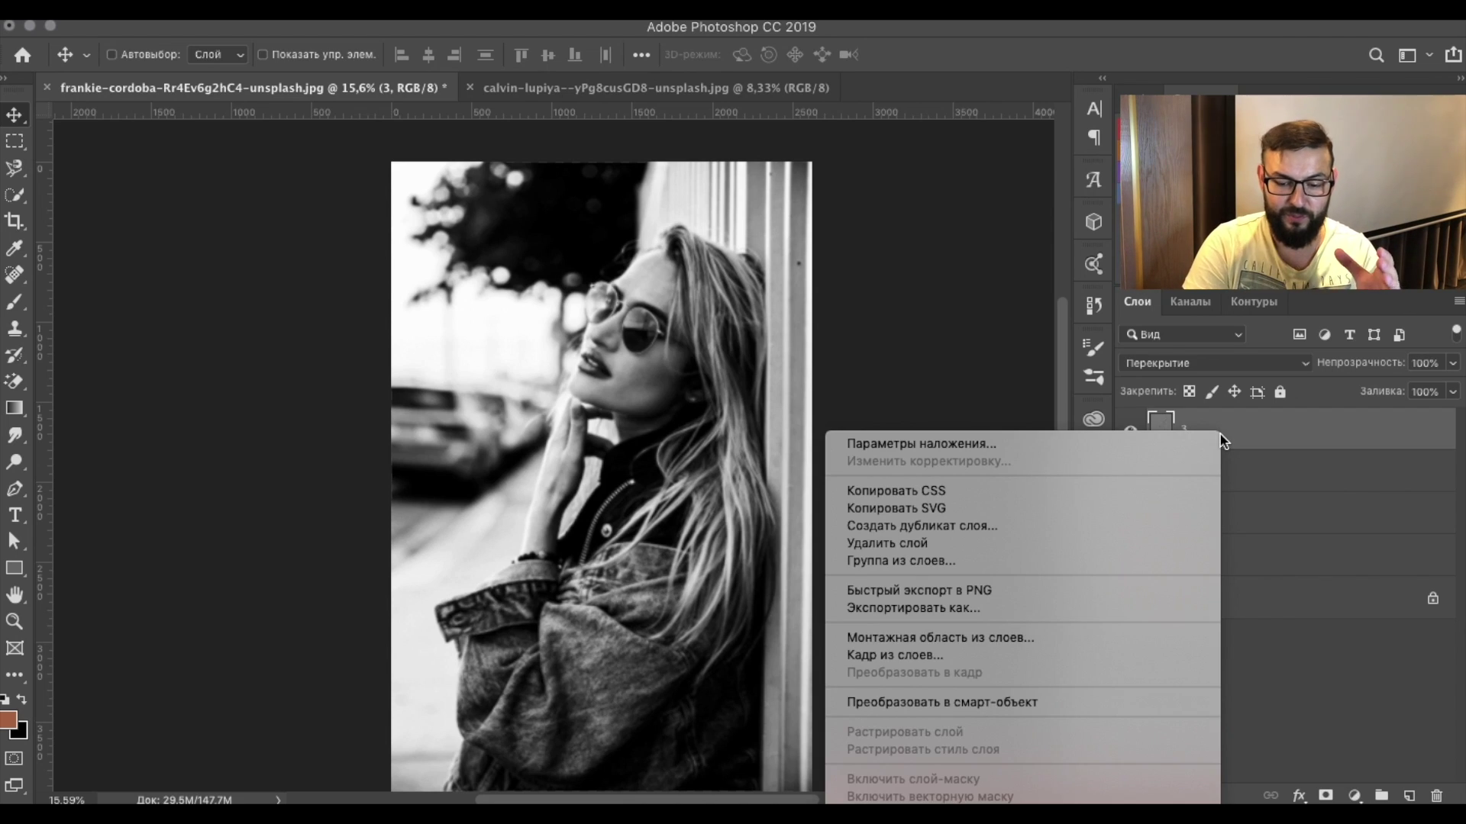
pyautogui.click(1281, 457)
pyautogui.keyDown('shift'); pyautogui.click(1220, 562); pyautogui.keyUp('shift')
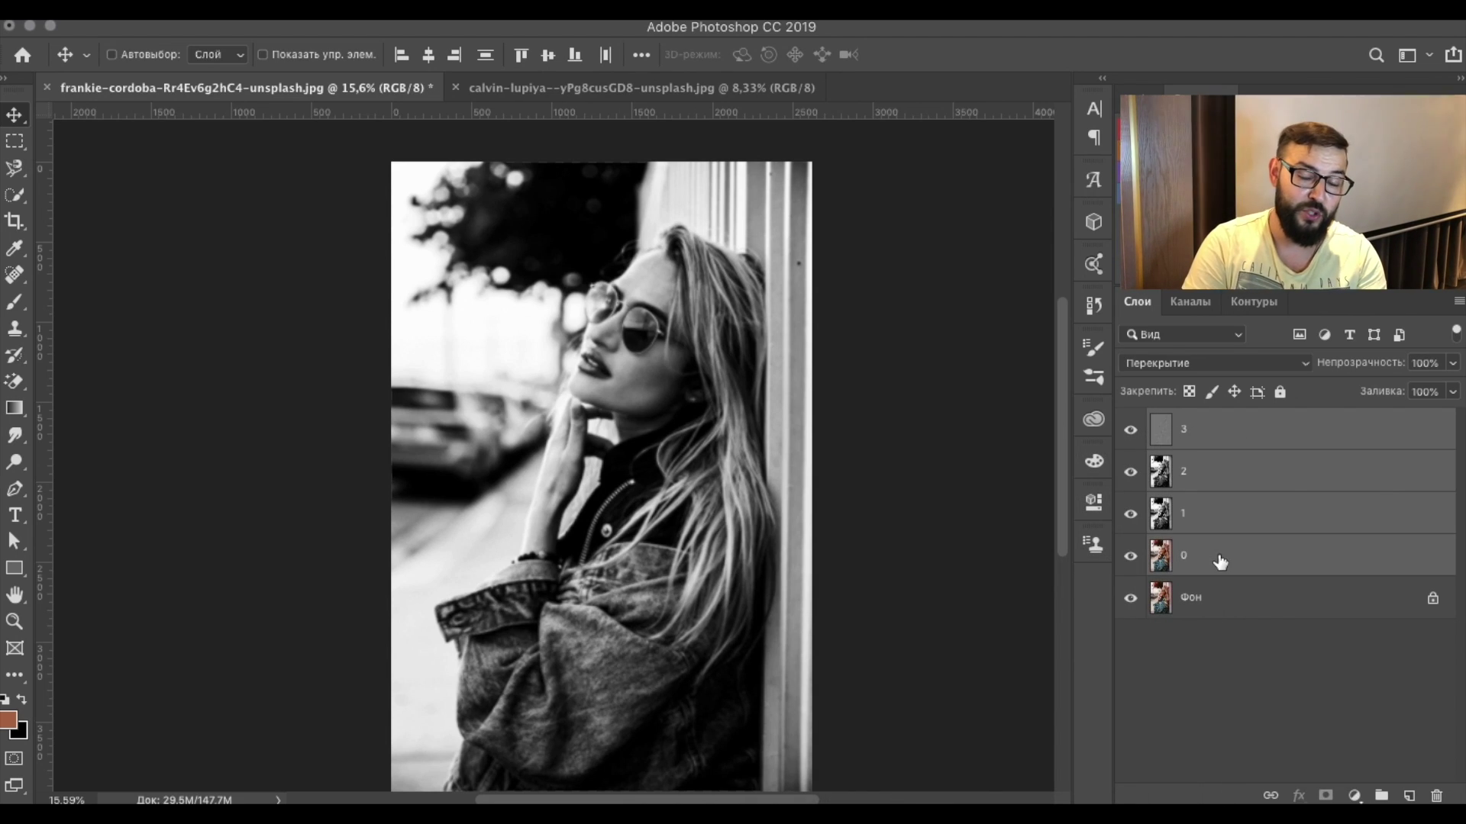
pyautogui.rightClick(1248, 450)
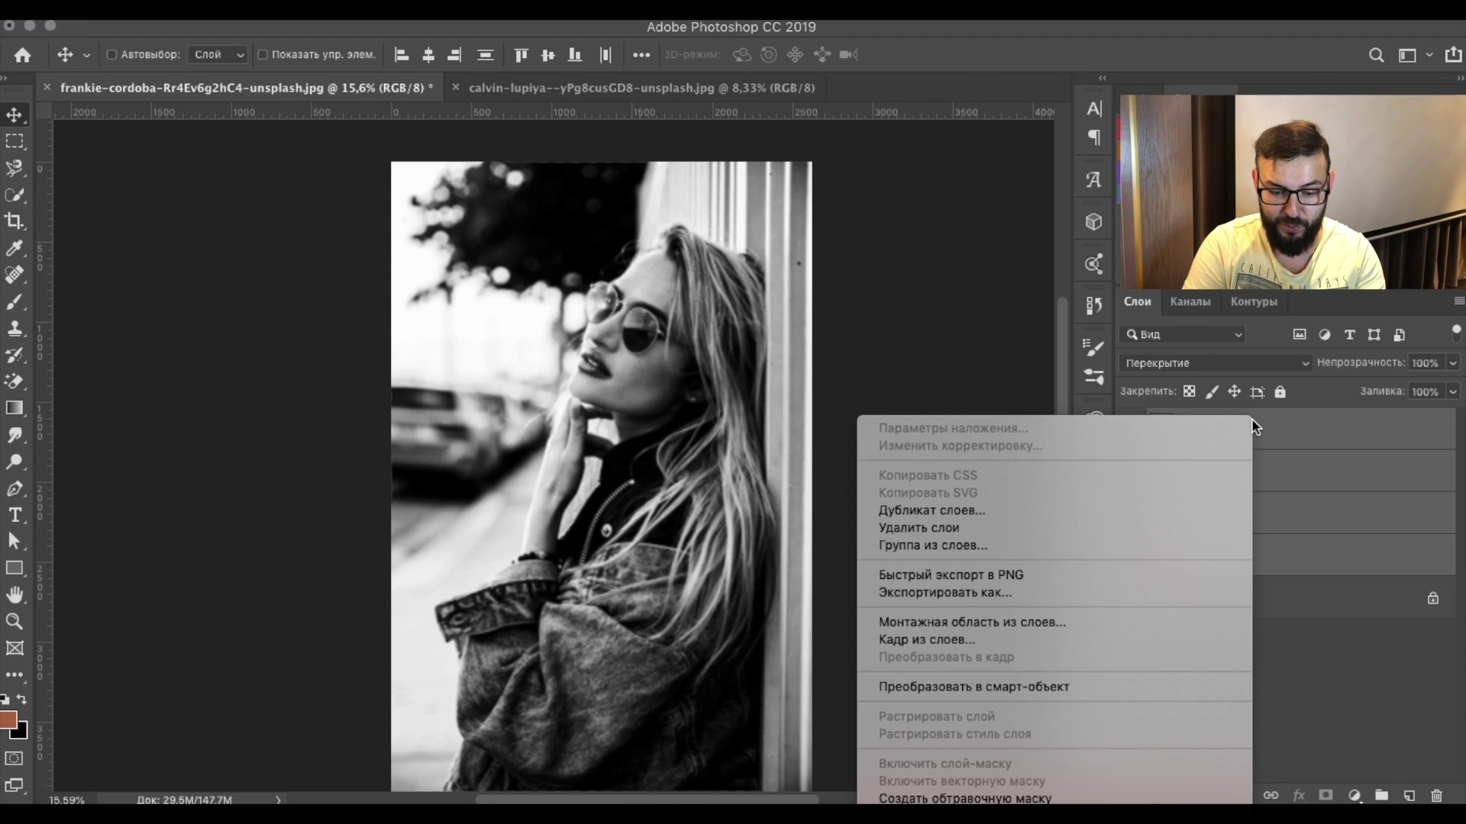
pyautogui.click(1008, 687)
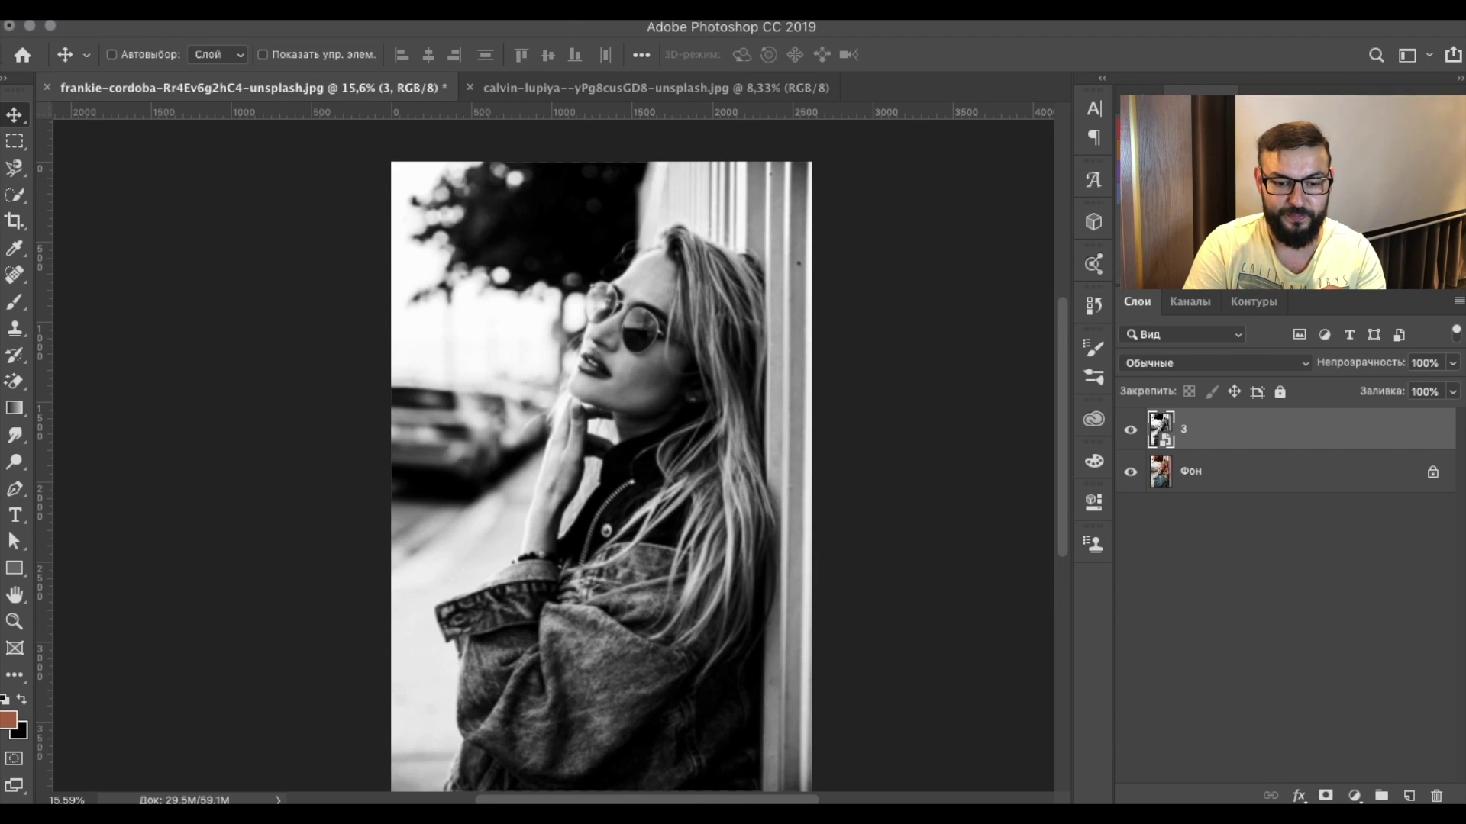
# Step: Set the smart object's stack mode to Summation
pyautogui.click(488, 6)
pyautogui.moveTo(534, 400)
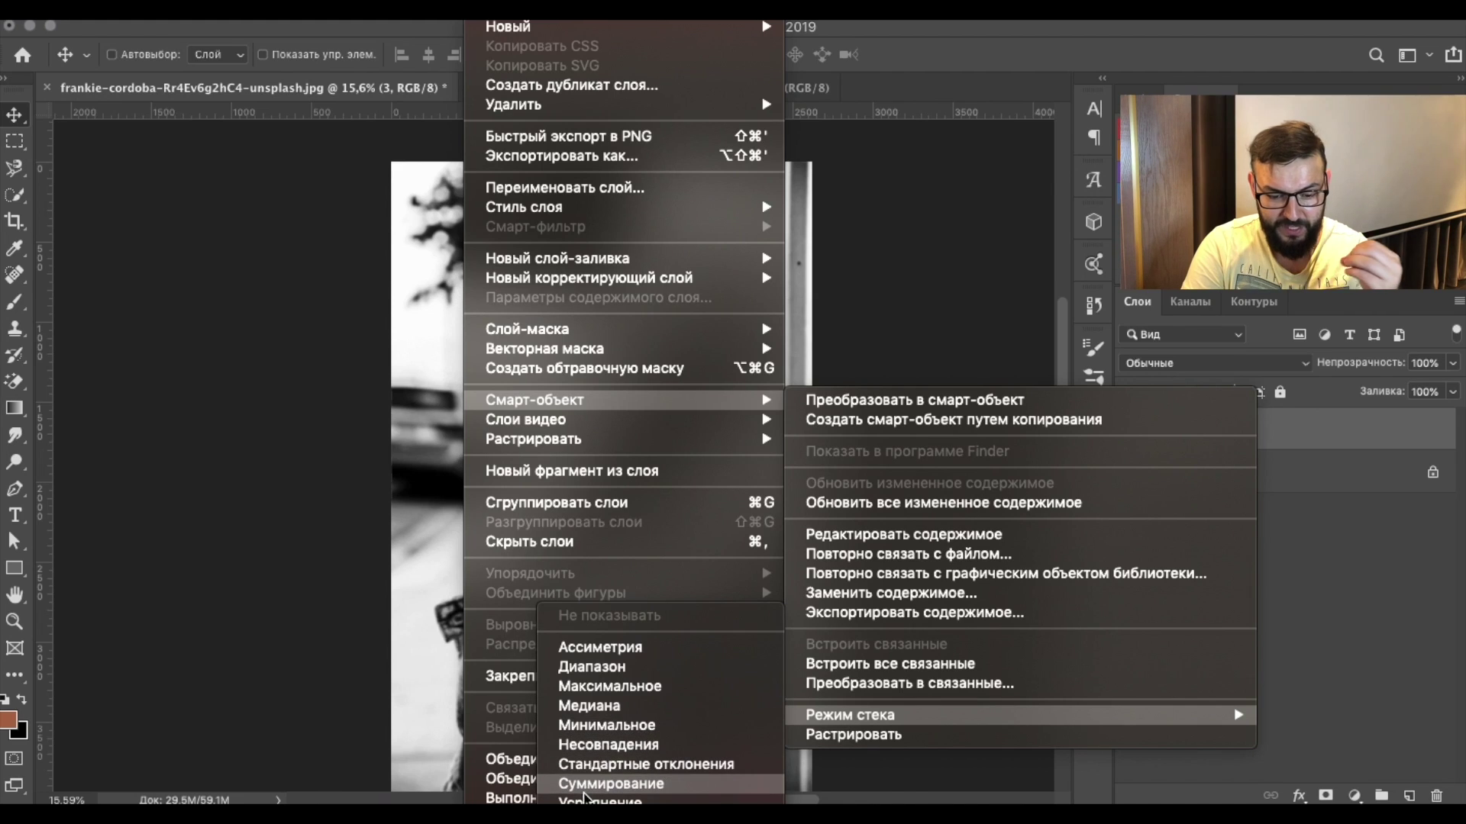
pyautogui.click(600, 800)
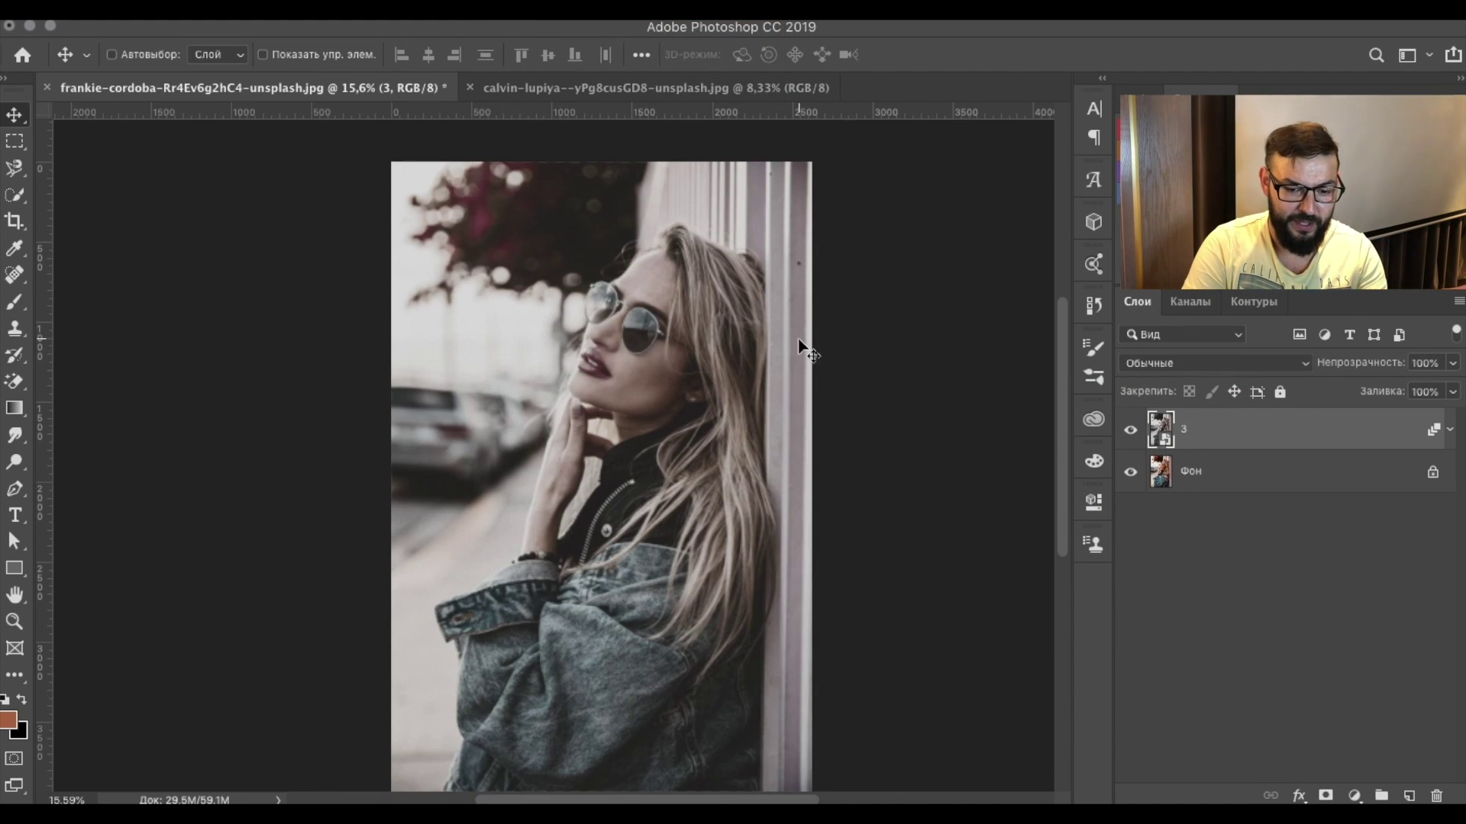
pyautogui.scroll(2, 798, 337)
pyautogui.scroll(-2, 798, 338)
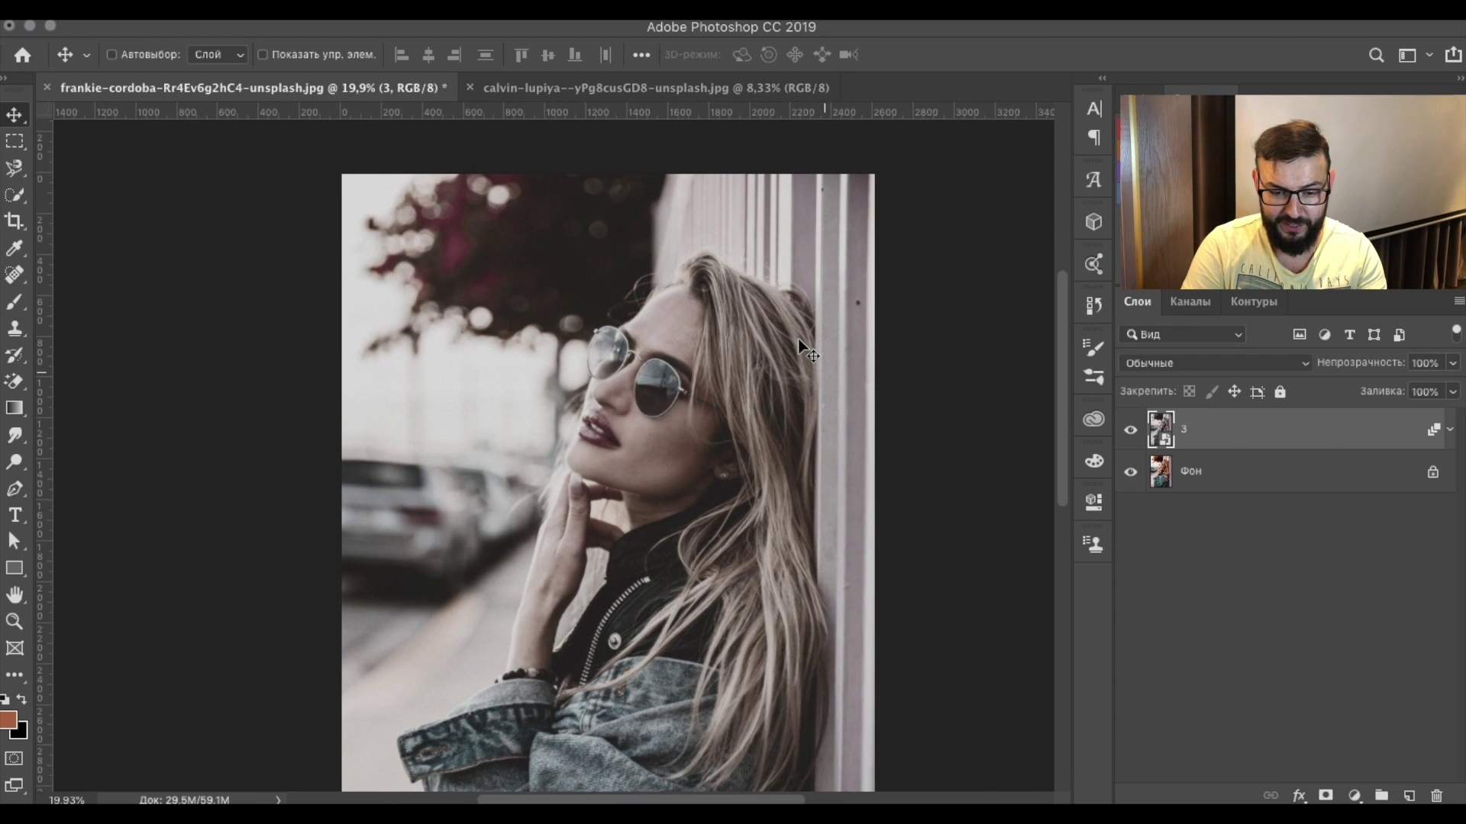
pyautogui.scroll(-5, 800, 336)
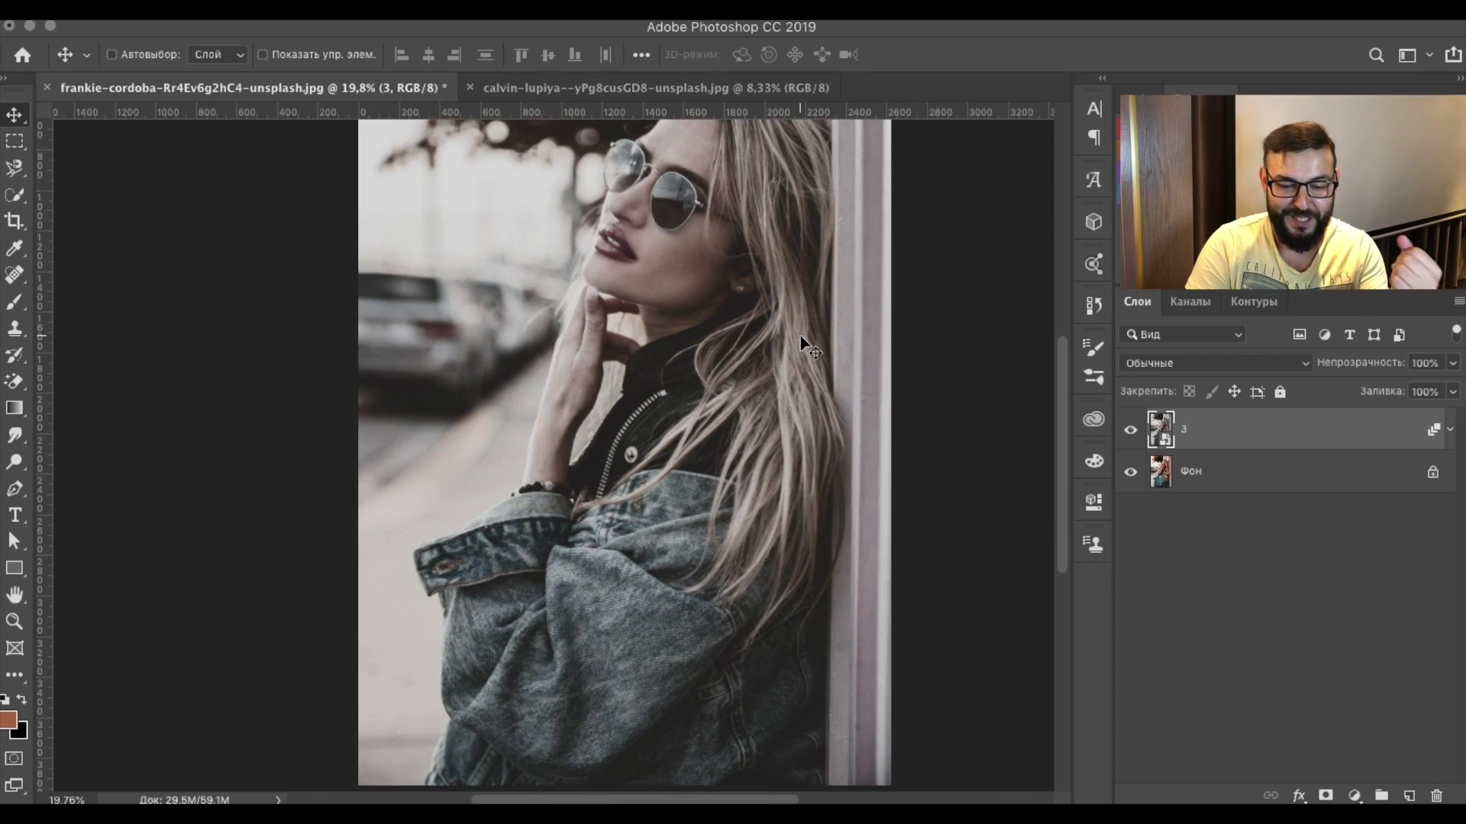
pyautogui.scroll(2, 800, 336)
pyautogui.scroll(-3, 800, 336)
pyautogui.scroll(3, 799, 336)
# Step: Toggle layer 3's visibility to compare the result with the original photo
pyautogui.click(1130, 430)
pyautogui.click(1131, 430)
pyautogui.scroll(-3, 815, 377)
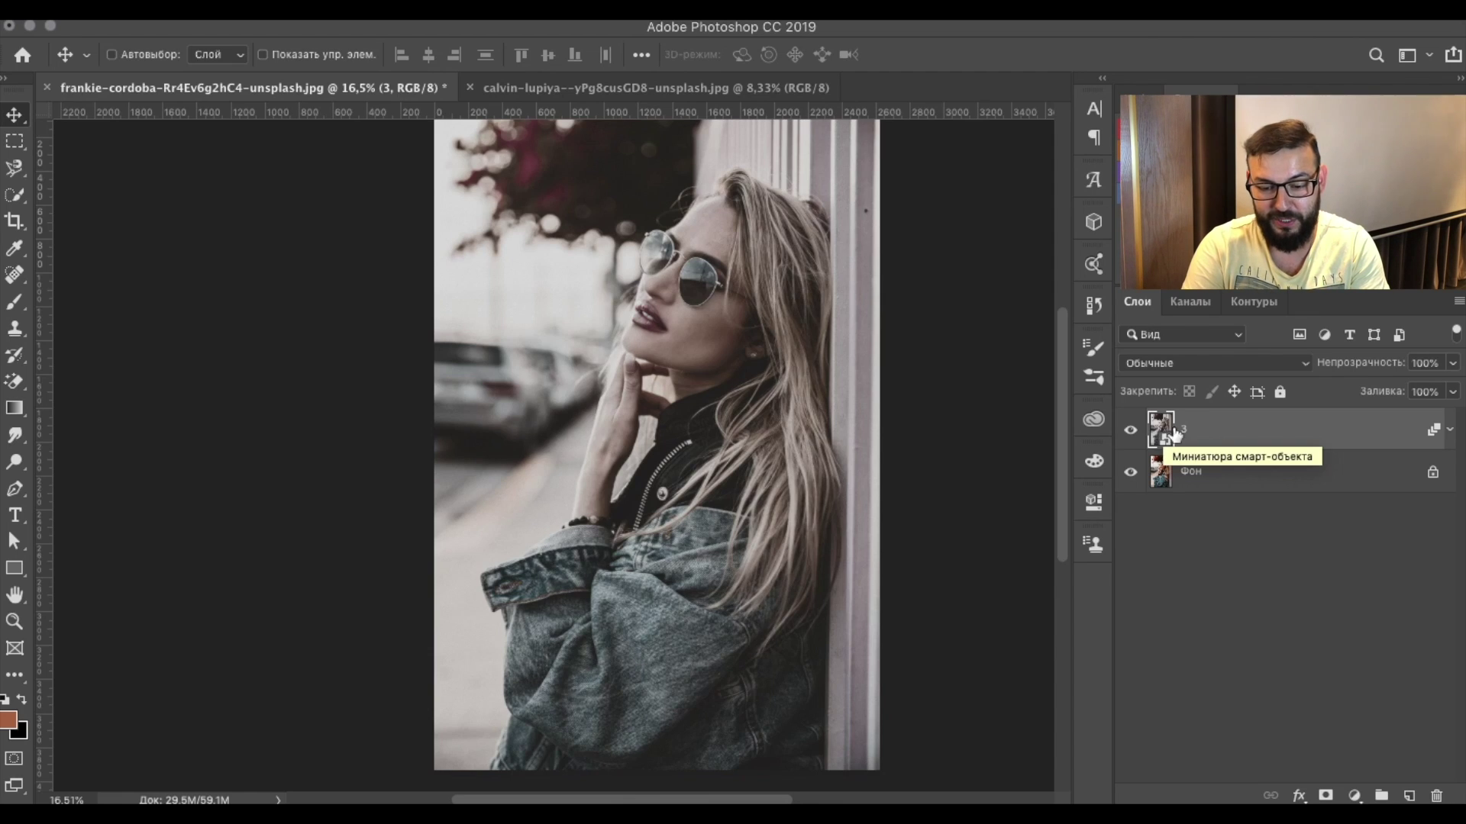
# Step: Try Lighten blending on layer 3 and compare it with the original
pyautogui.click(1269, 367)
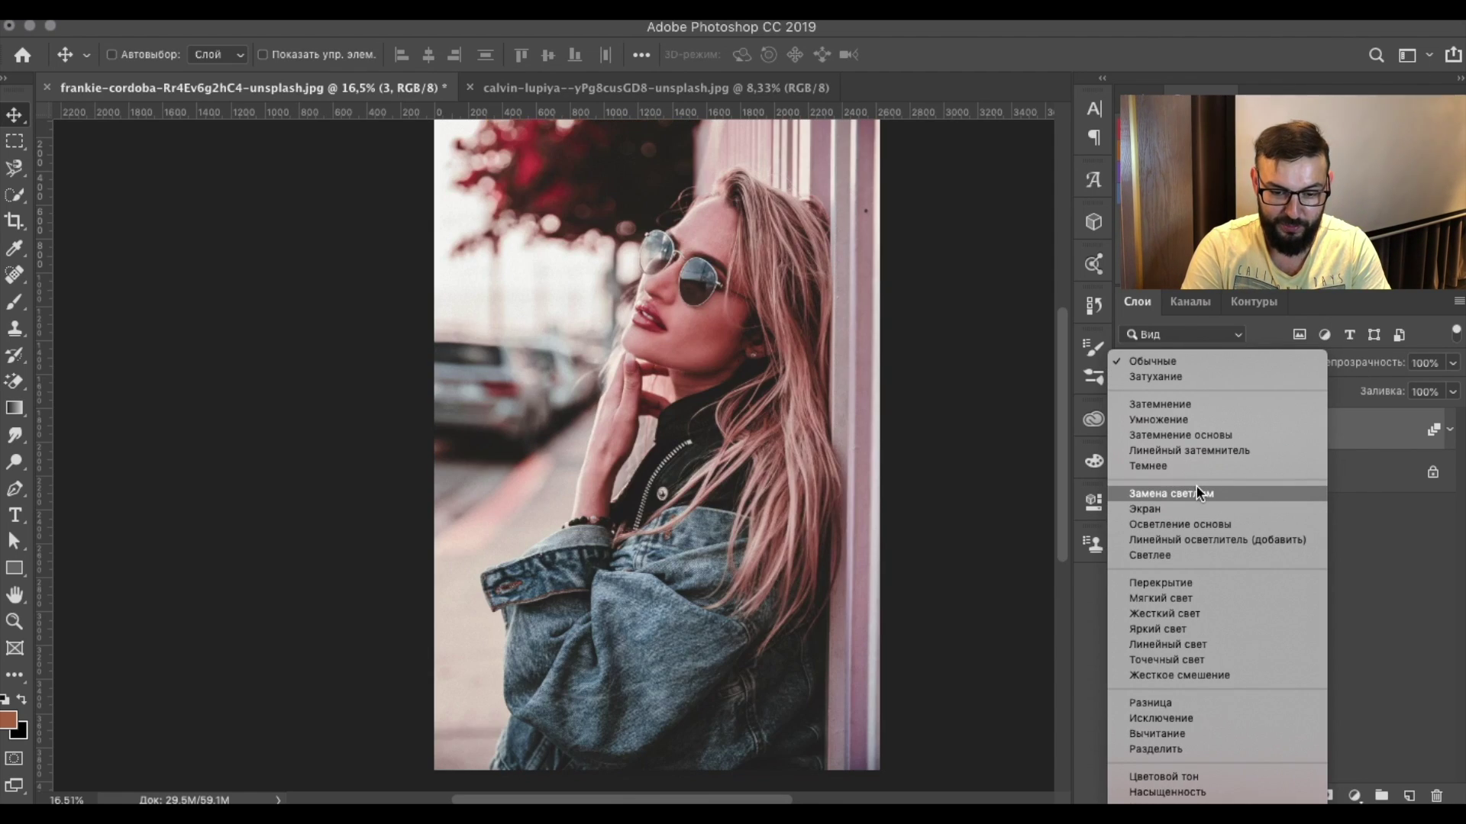
pyautogui.click(1195, 496)
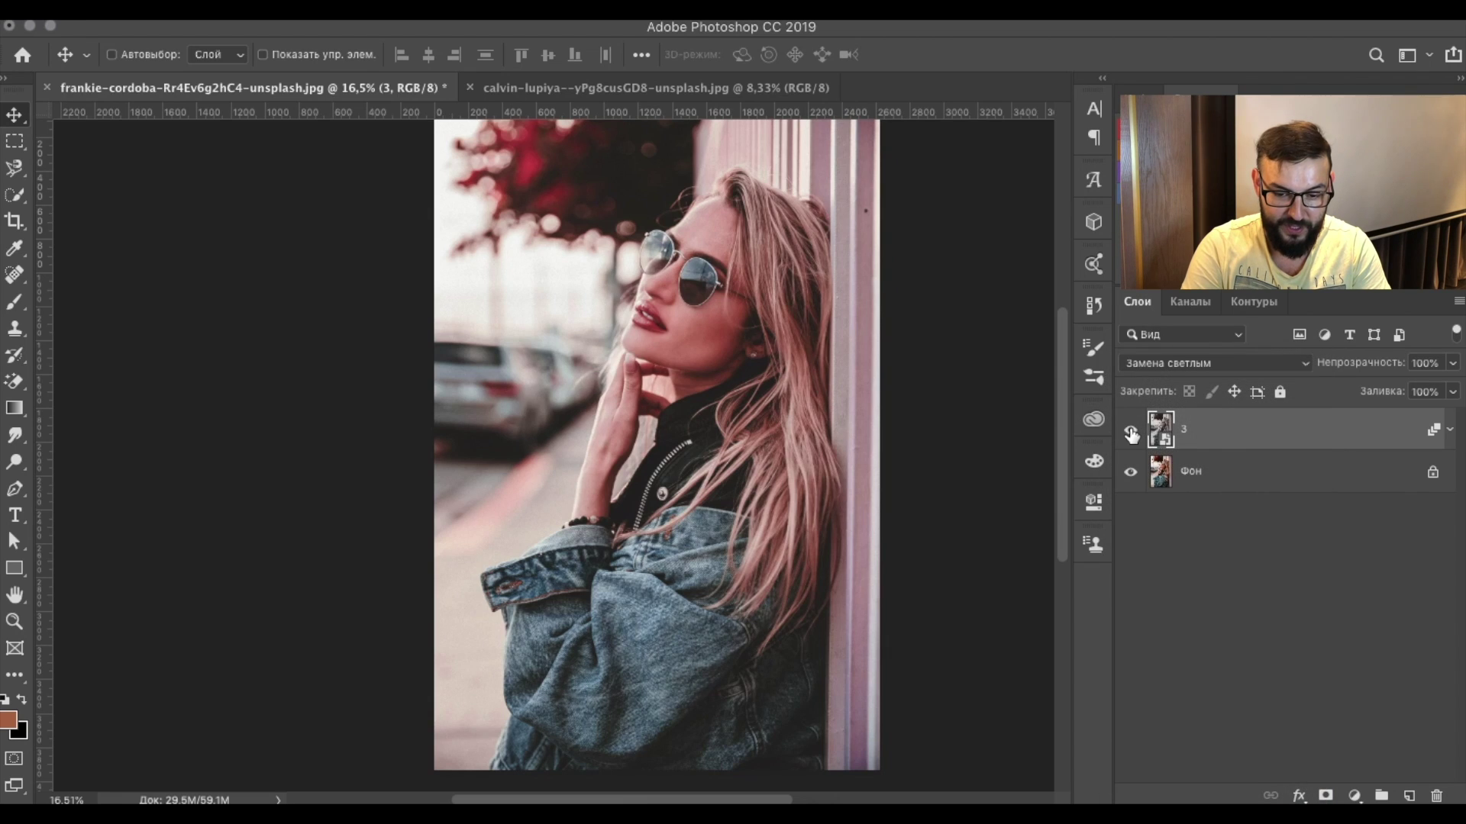
pyautogui.click(1130, 433)
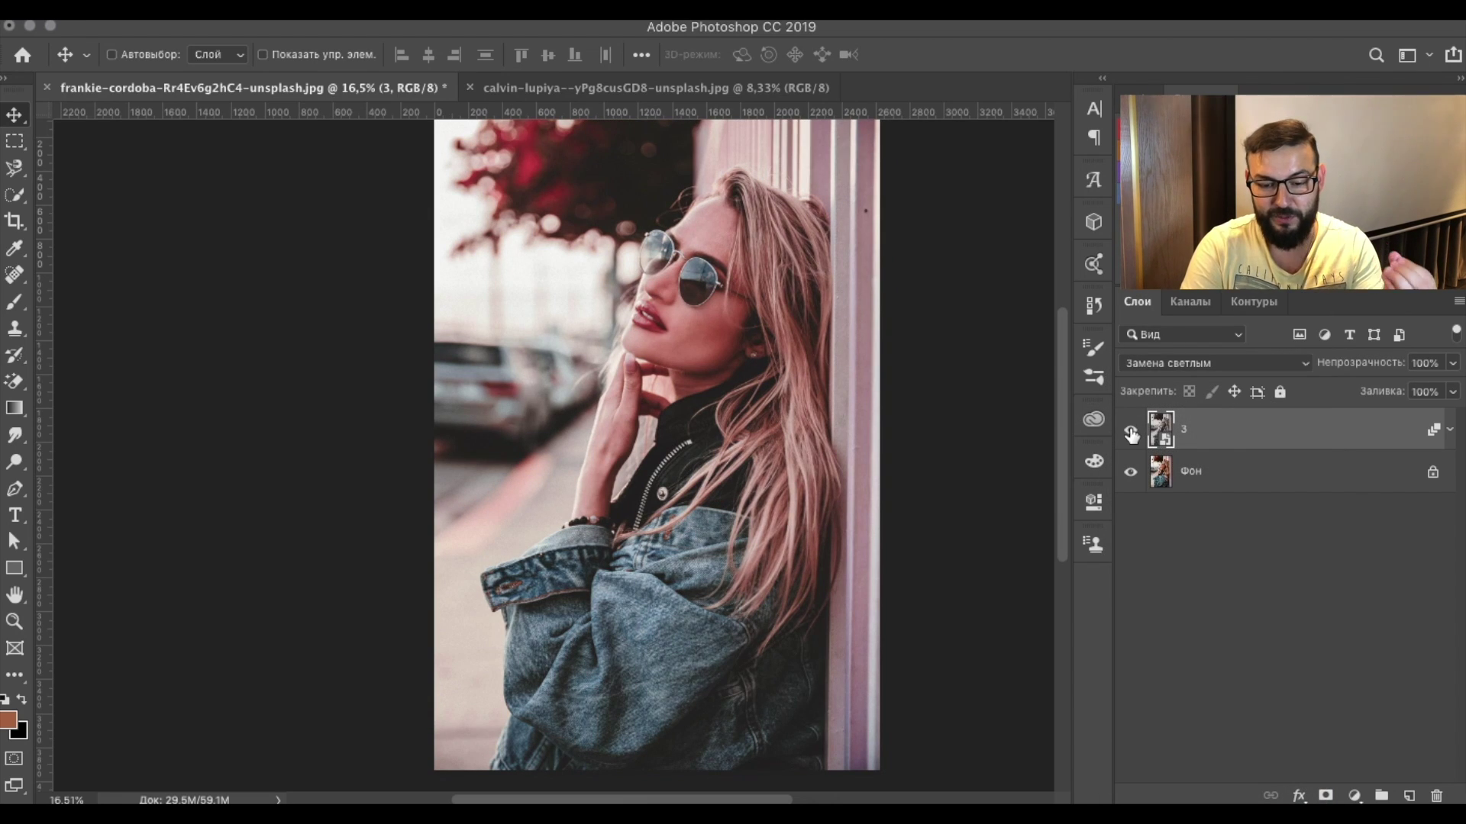
pyautogui.click(1214, 362)
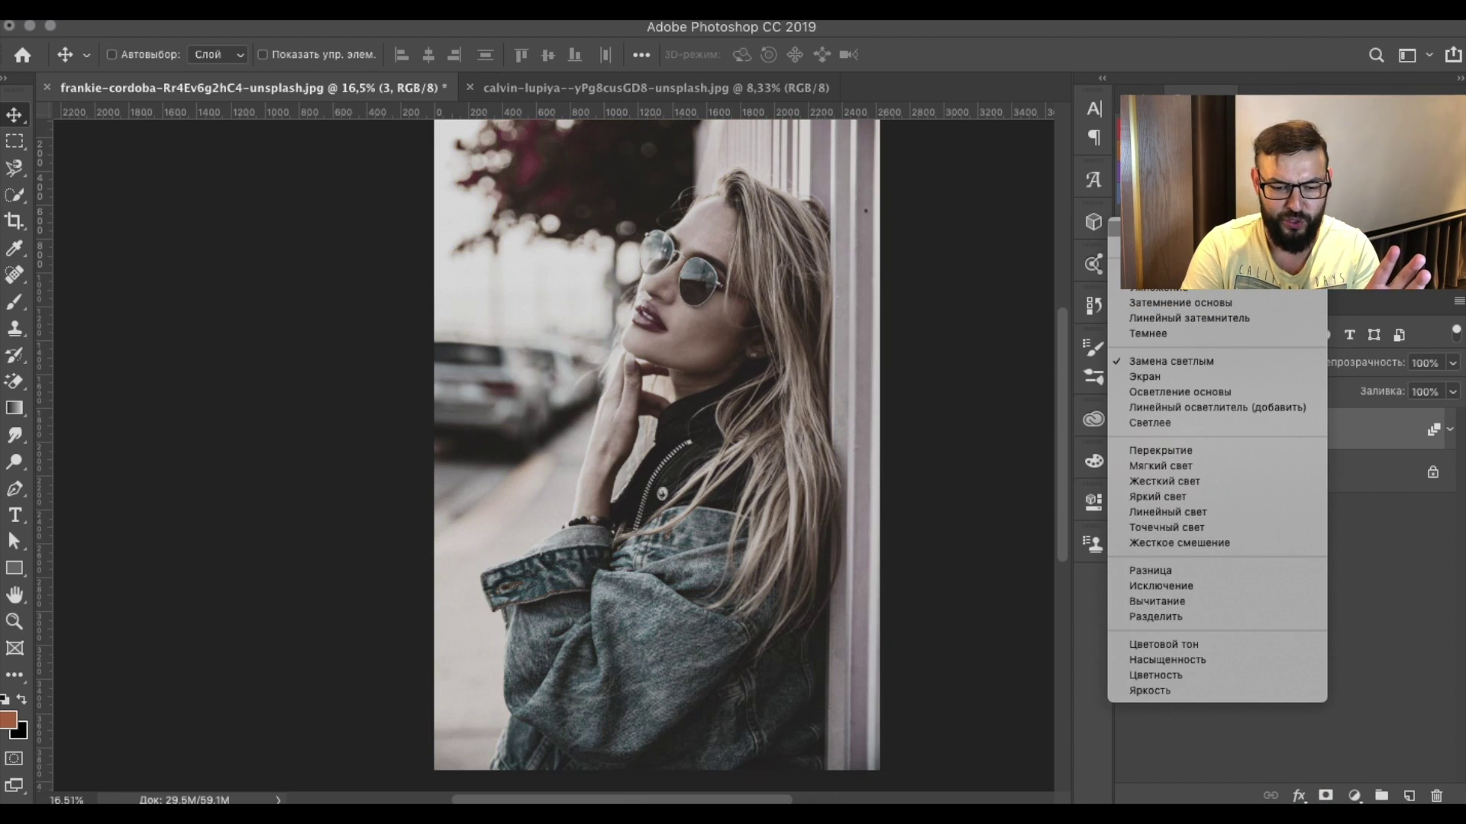
pyautogui.click(1152, 229)
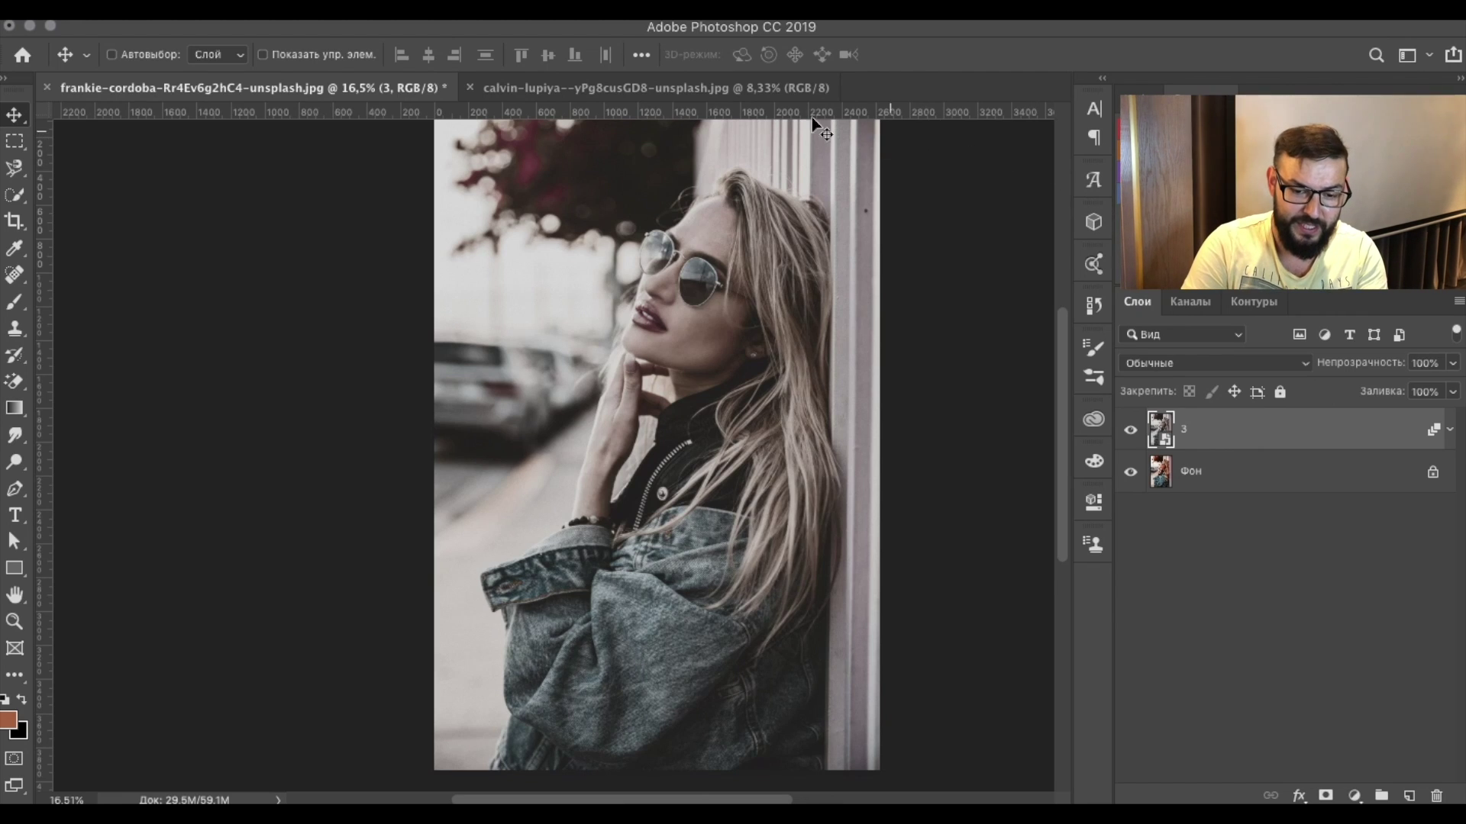
pyautogui.click(708, 85)
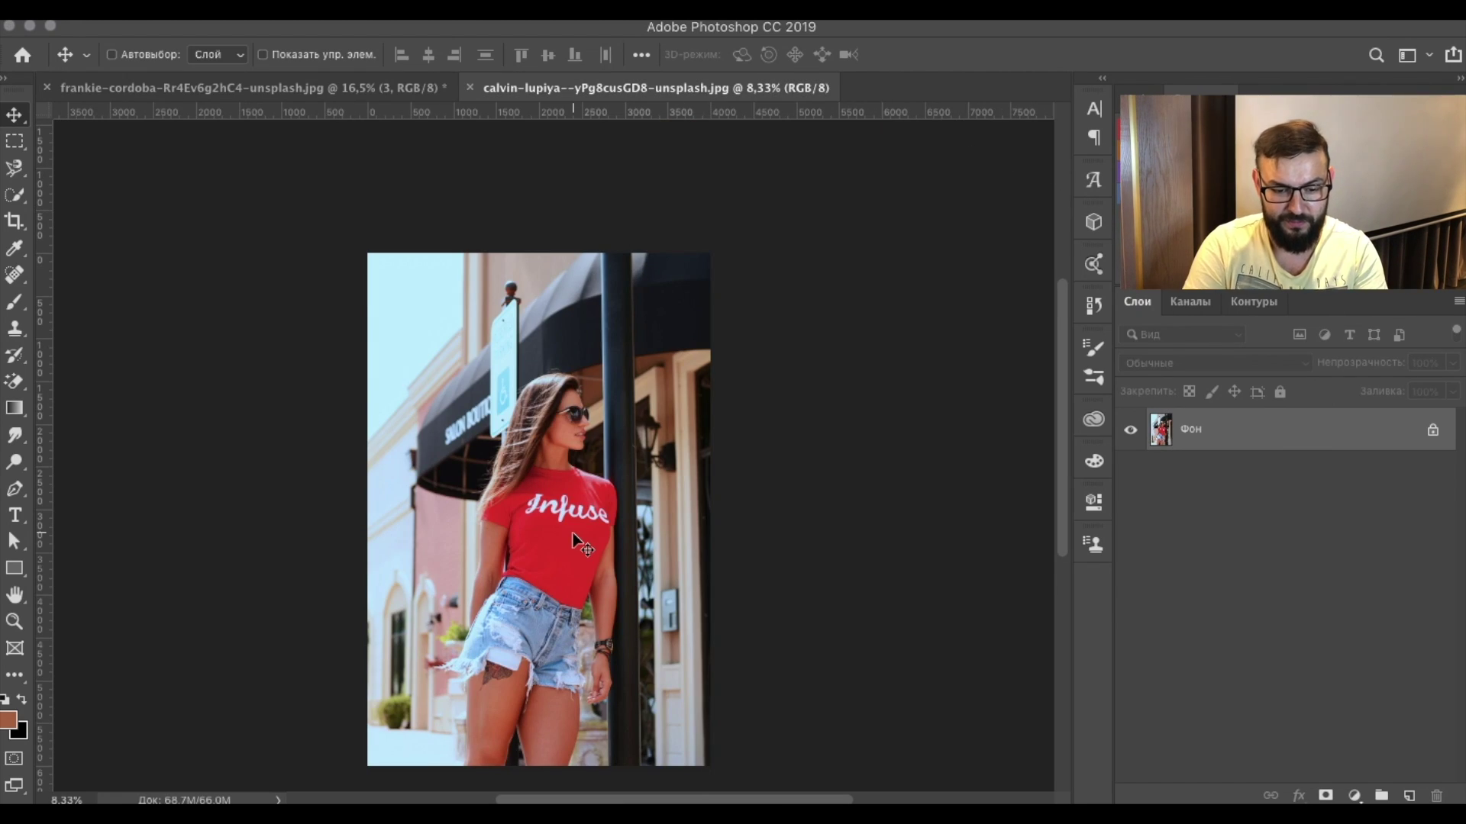
# Step: Zoom in, duplicate the second photo's layer, and name the copies 0 and 3
pyautogui.hotkey('ctrl', '+')
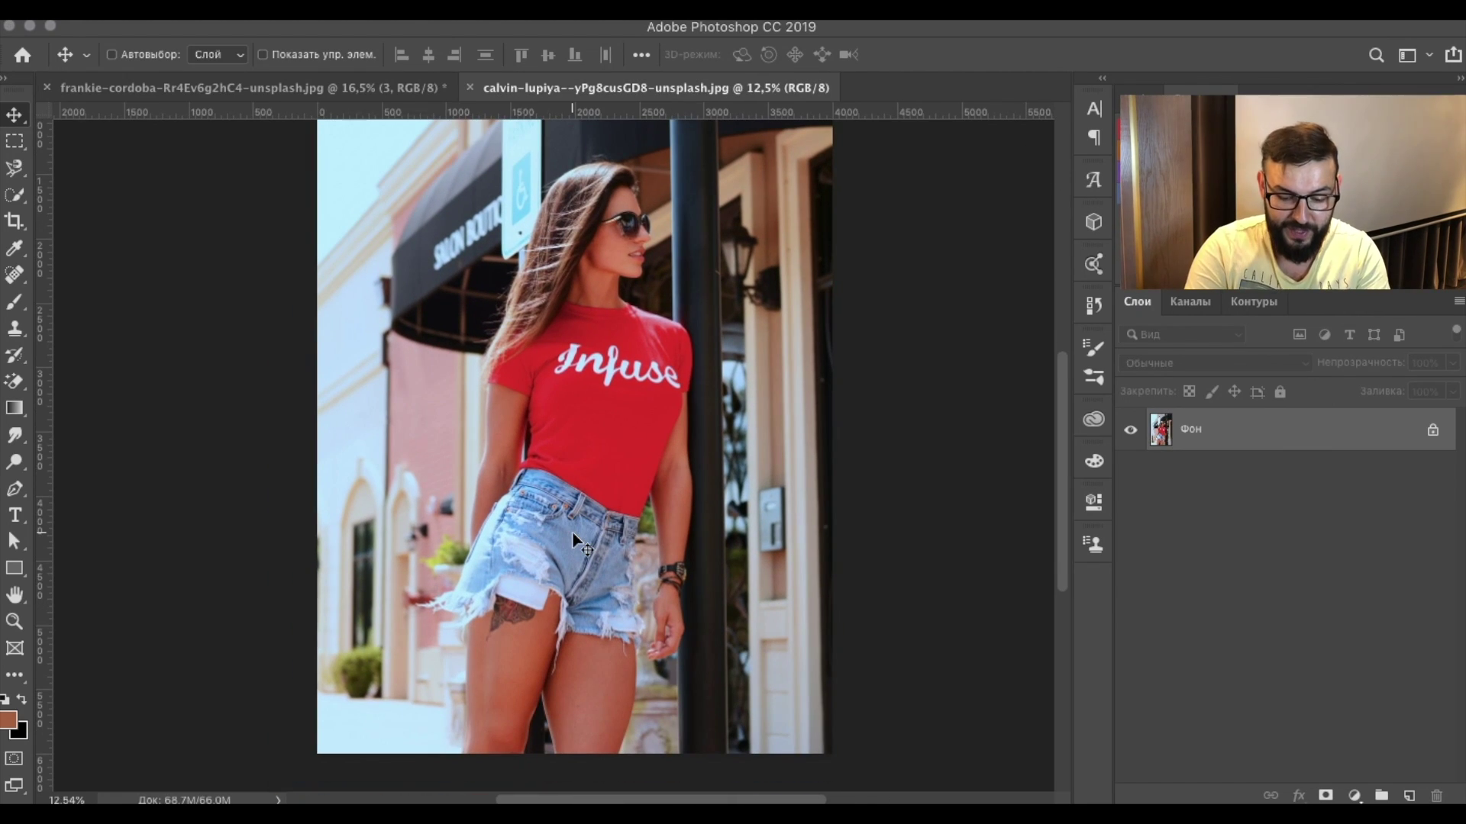
pyautogui.hotkey('ctrl', 'j')
pyautogui.hotkey('ctrl', 'j')
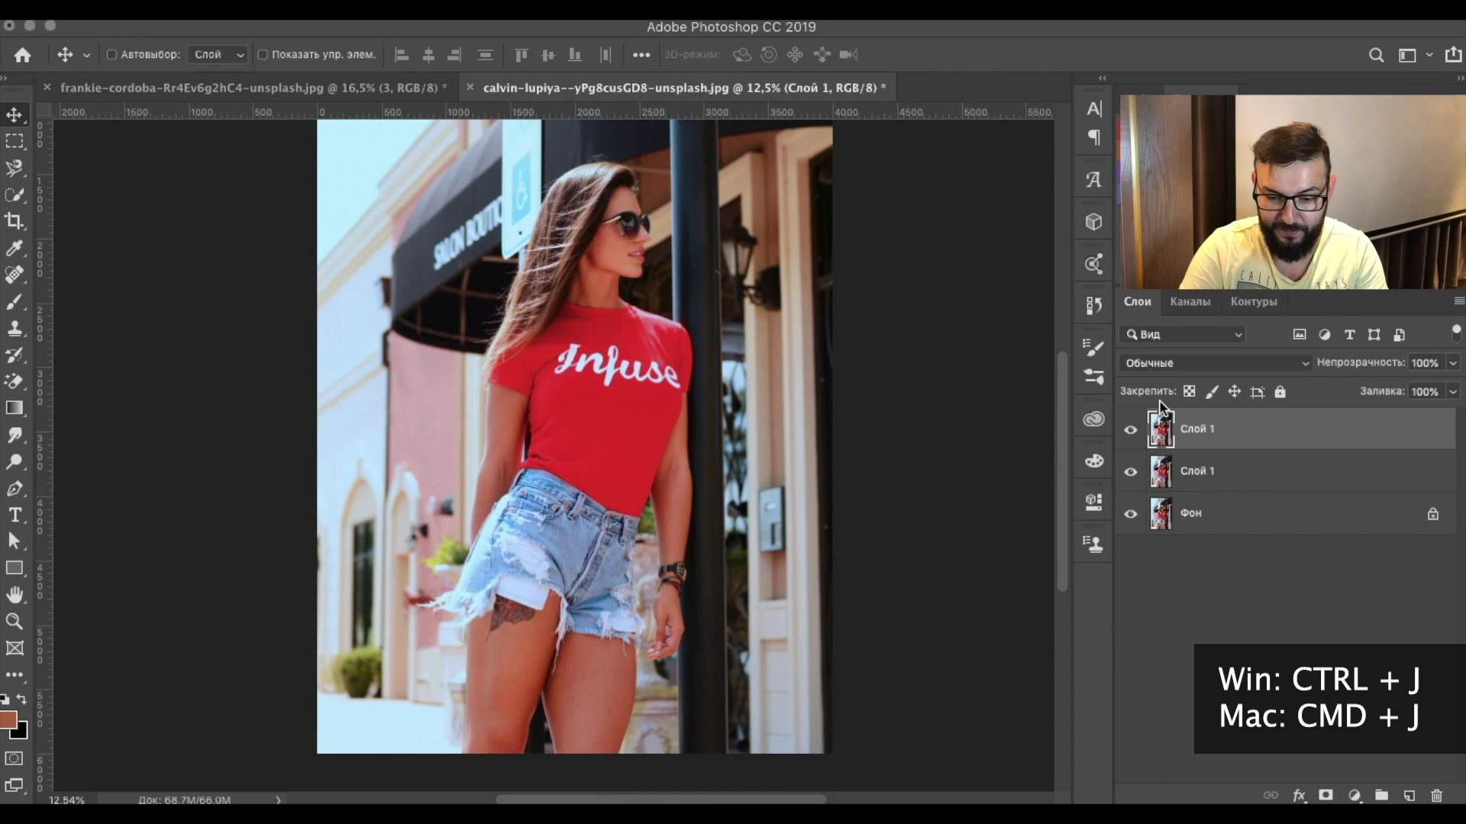
pyautogui.doubleClick(1198, 470)
pyautogui.write('0')
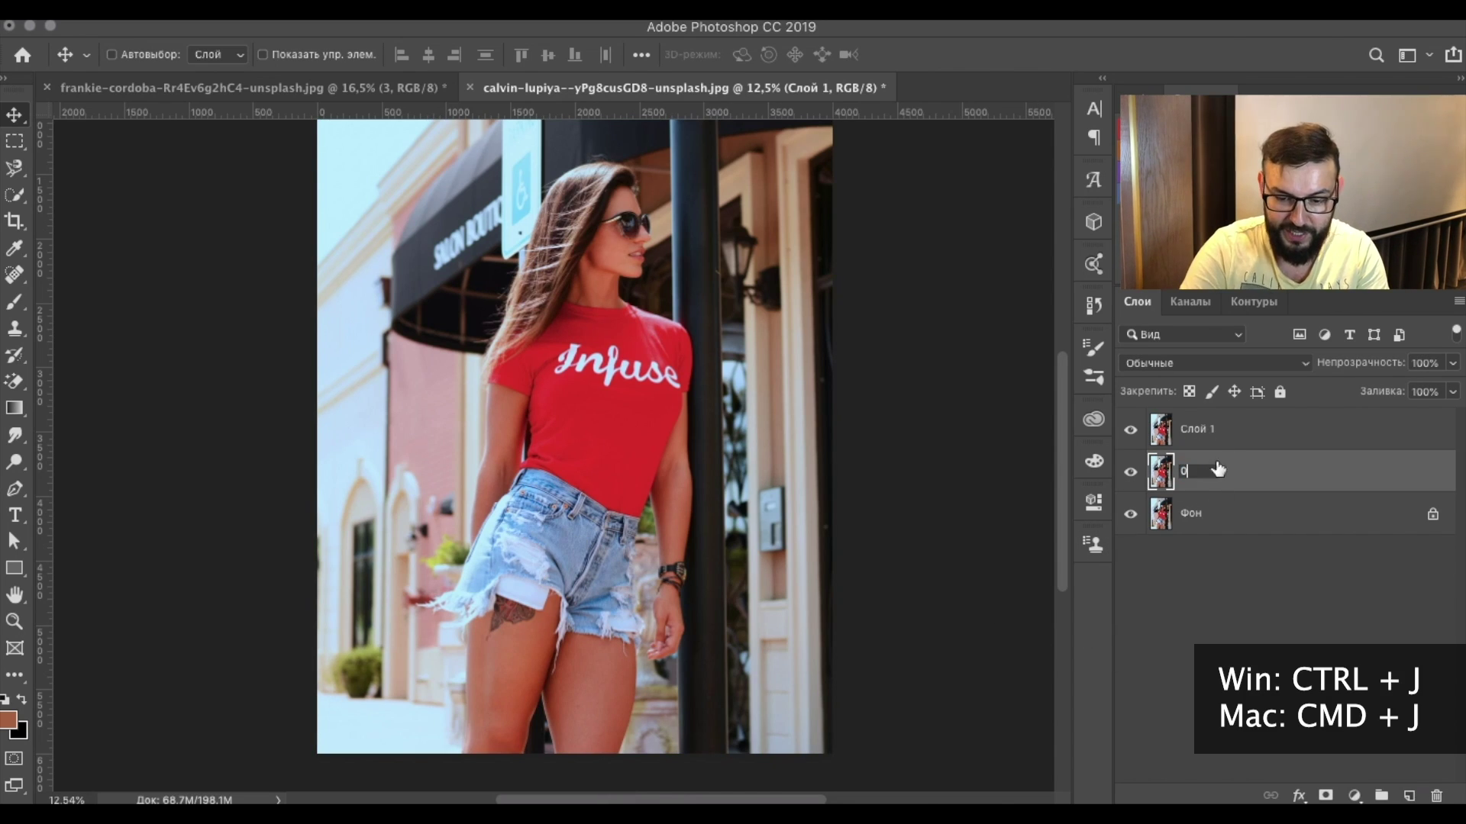
pyautogui.doubleClick(1208, 429)
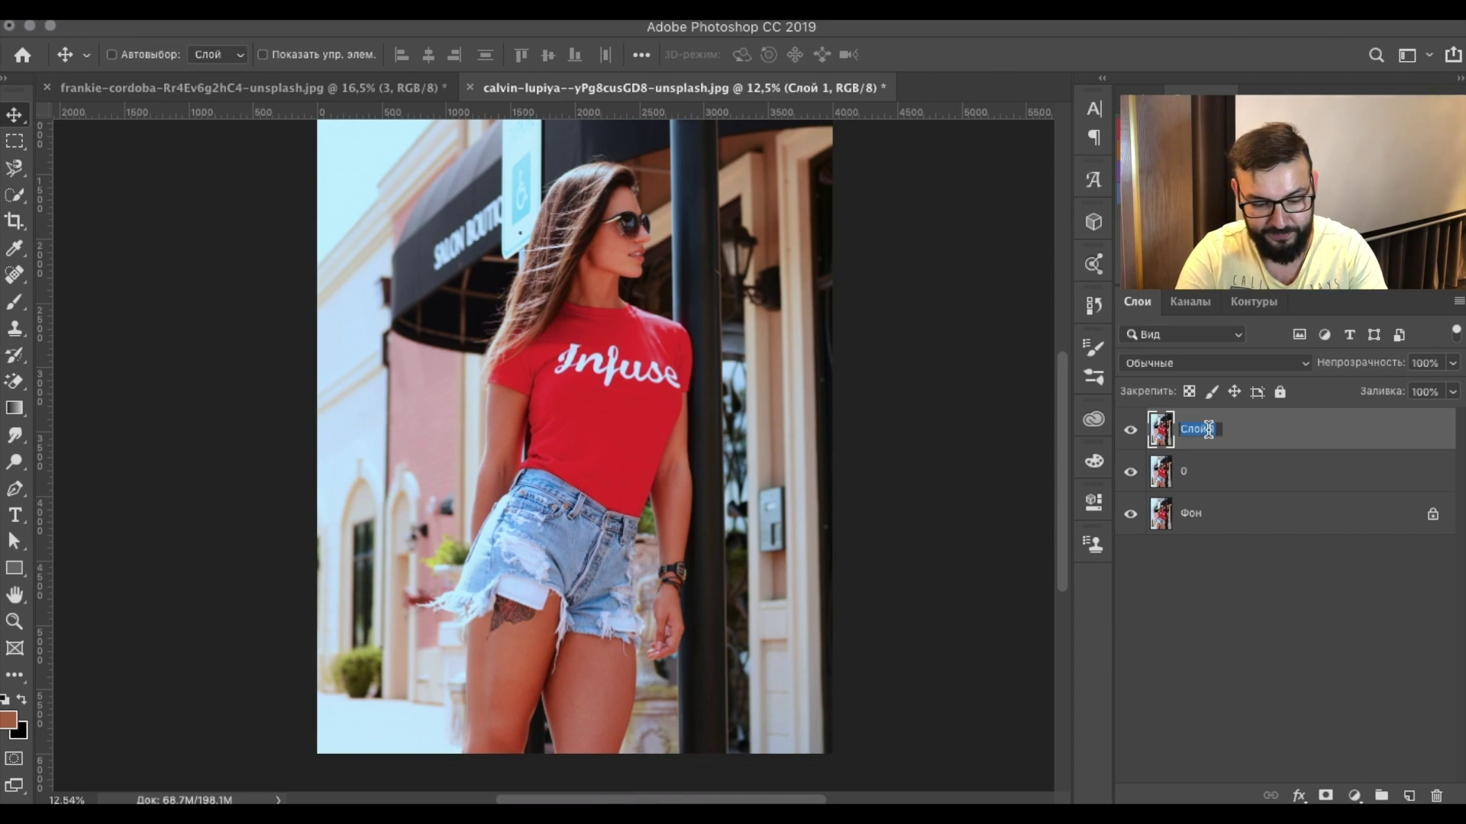
pyautogui.write('3')
pyautogui.press('Return')
# Step: Set layer 3 to Overlay and apply High Pass at a 3-pixel radius, then duplicate layer 0
pyautogui.click(1220, 369)
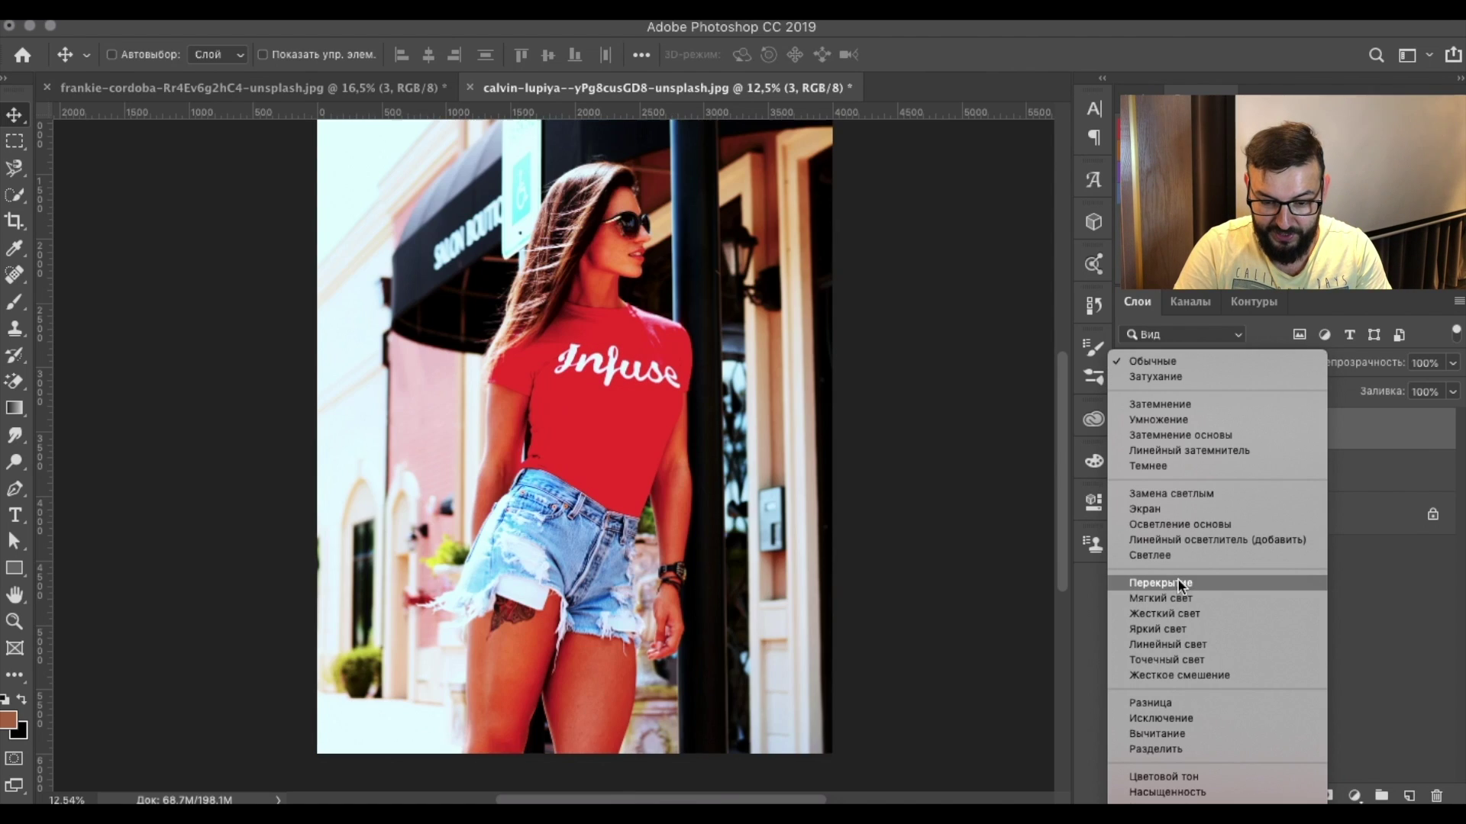
pyautogui.click(1184, 583)
pyautogui.click(712, 21)
pyautogui.moveTo(717, 499)
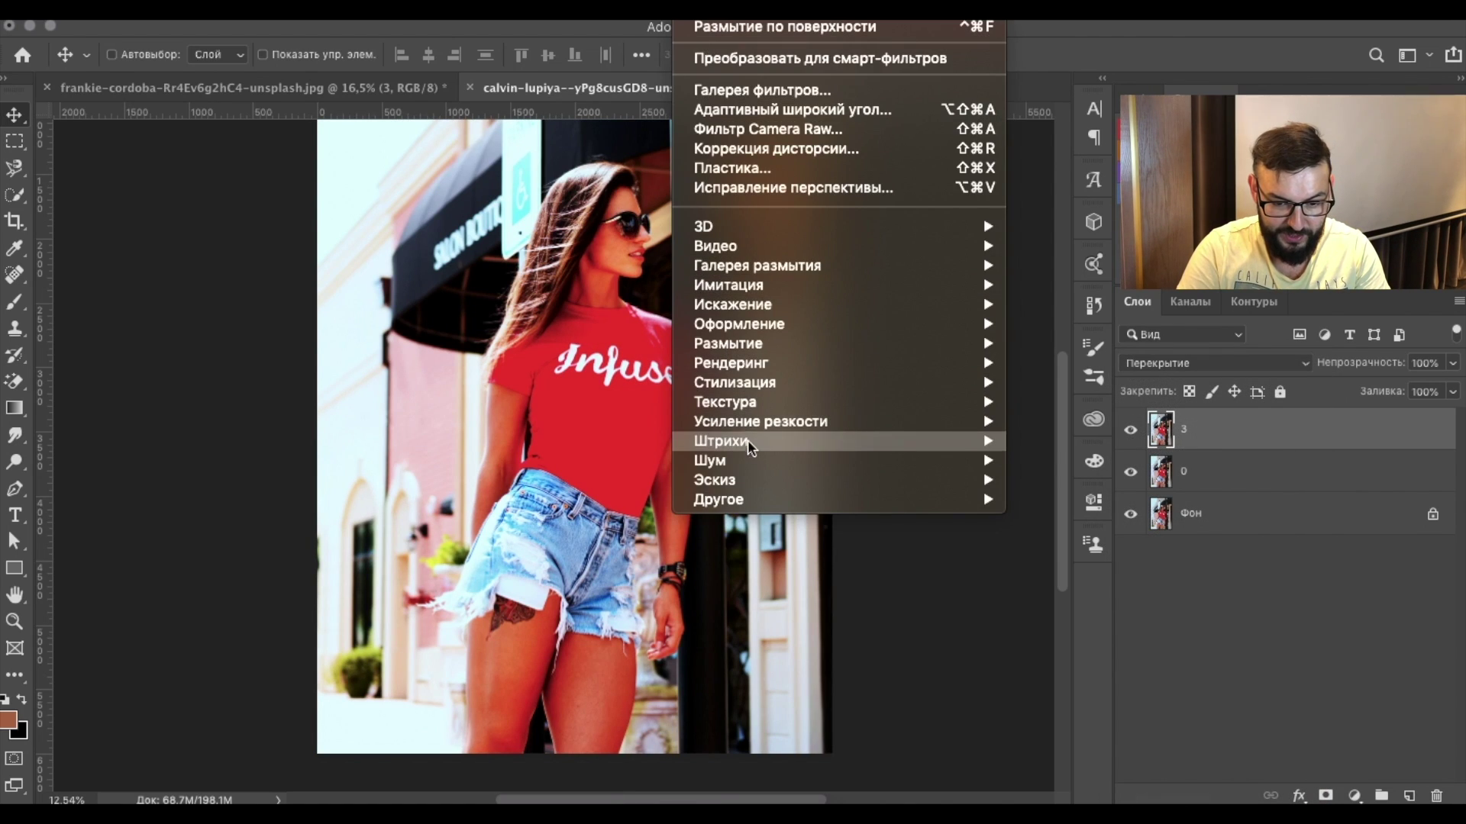
pyautogui.click(1095, 519)
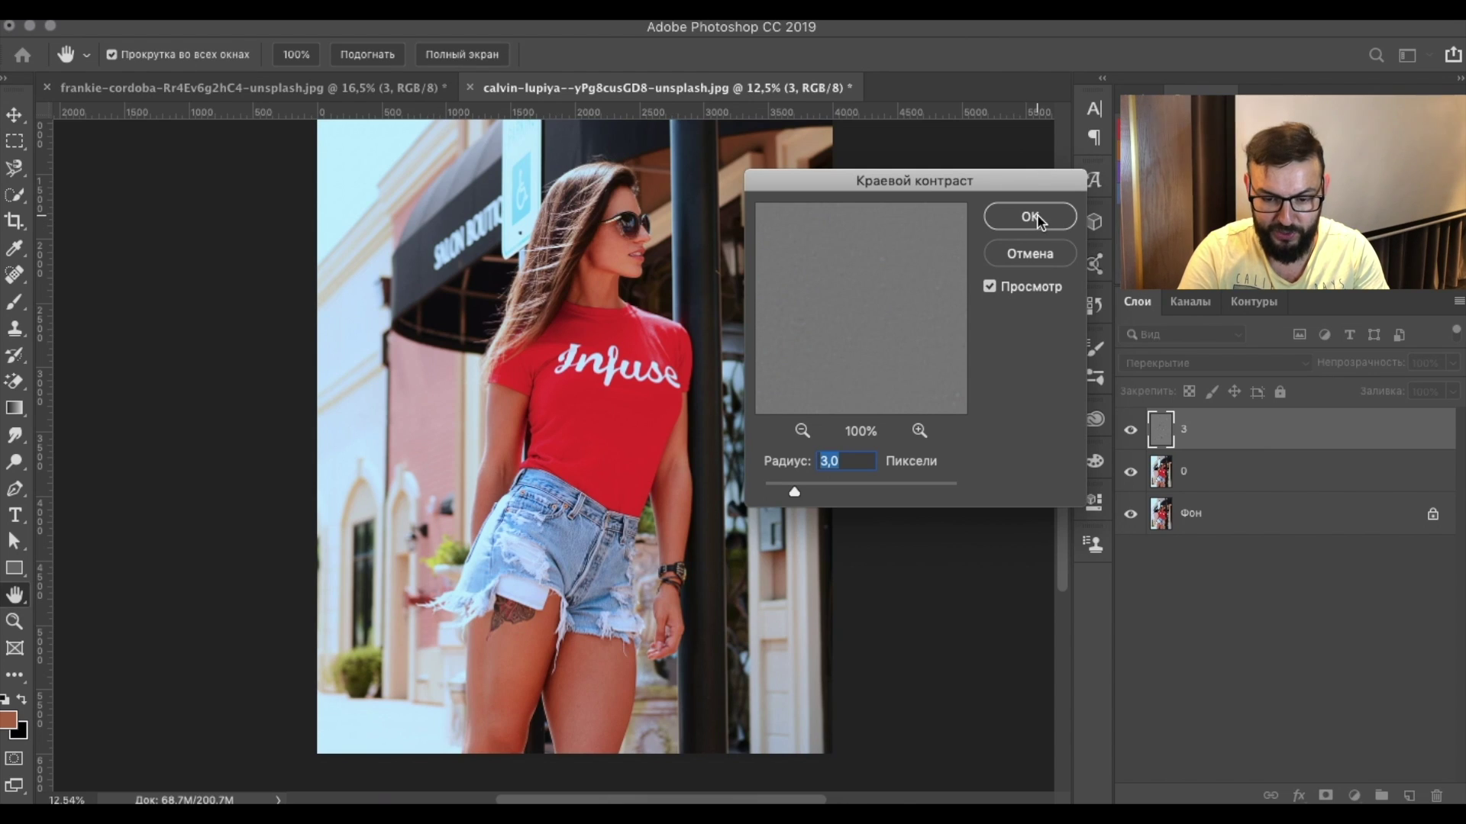
pyautogui.press('Return')
pyautogui.click(1250, 486)
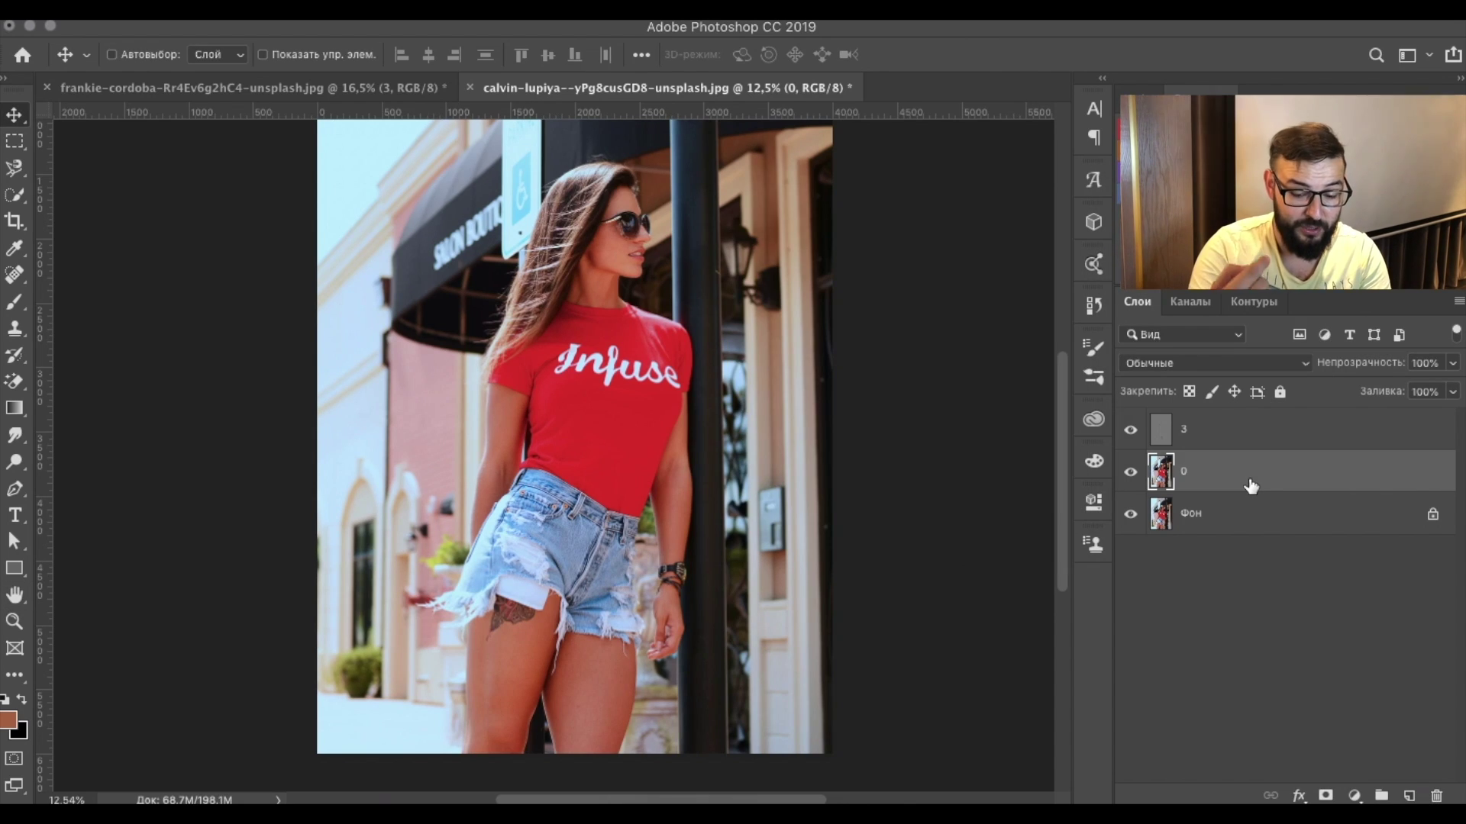
pyautogui.hotkey('ctrl', 'j')
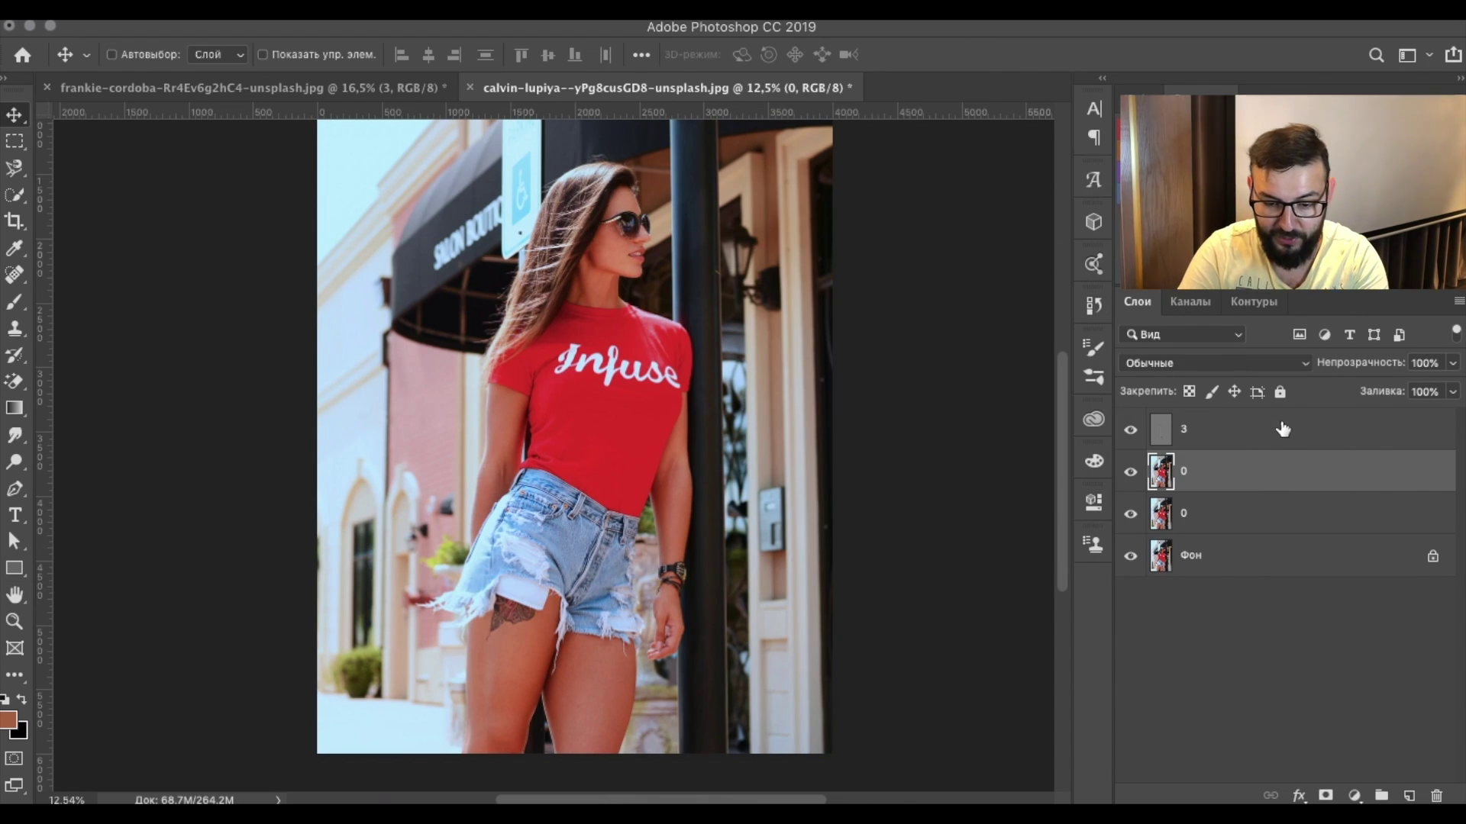
# Step: Rename the new copy of layer 0 to 1
pyautogui.doubleClick(1183, 472)
pyautogui.write('1')
pyautogui.press('Return')
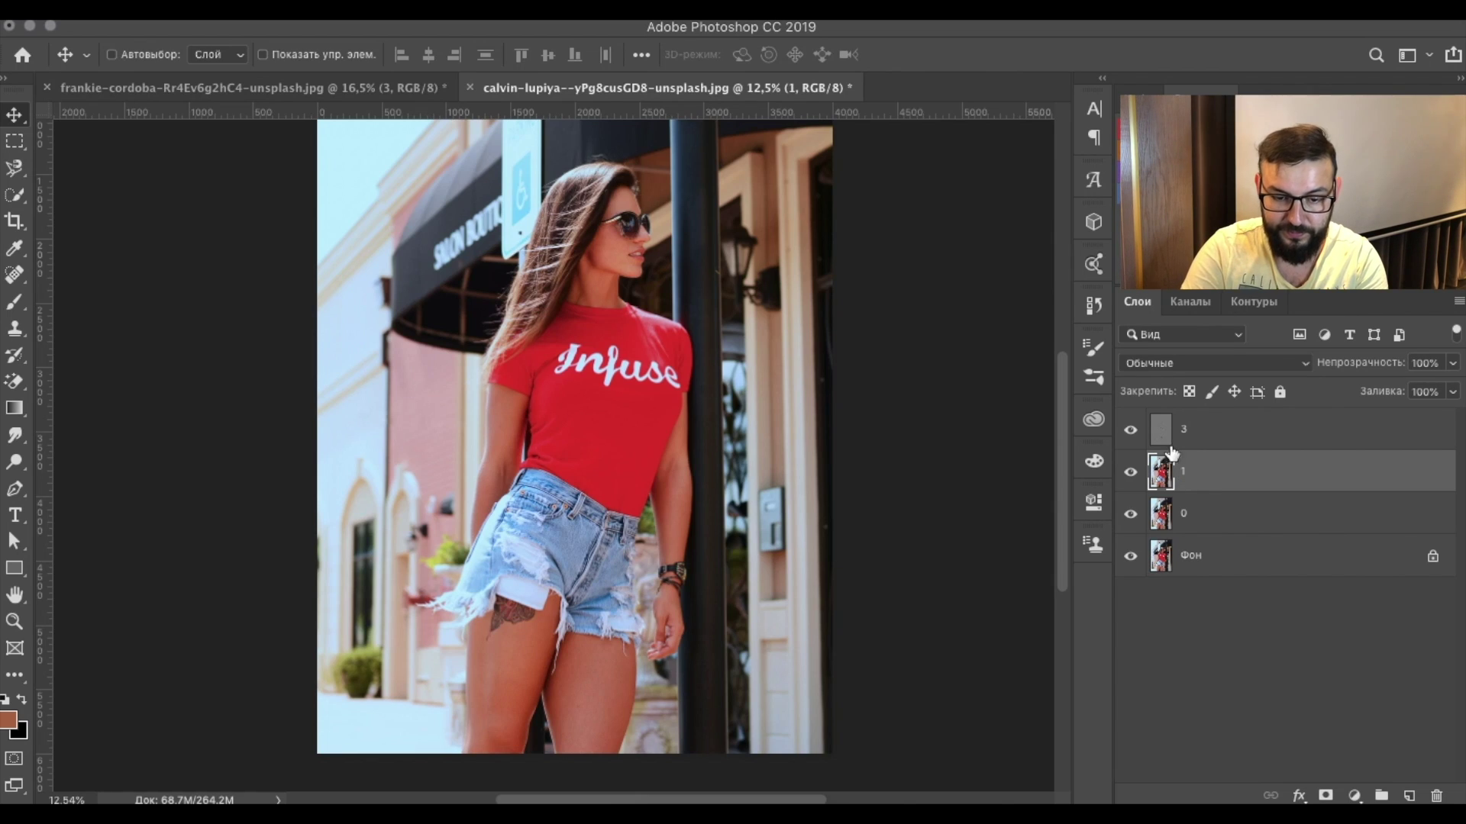
# Step: In Camera Raw set Vibrance and Saturation to -100, Contrast +100, and darken Shadows and Blacks
pyautogui.click(699, 9)
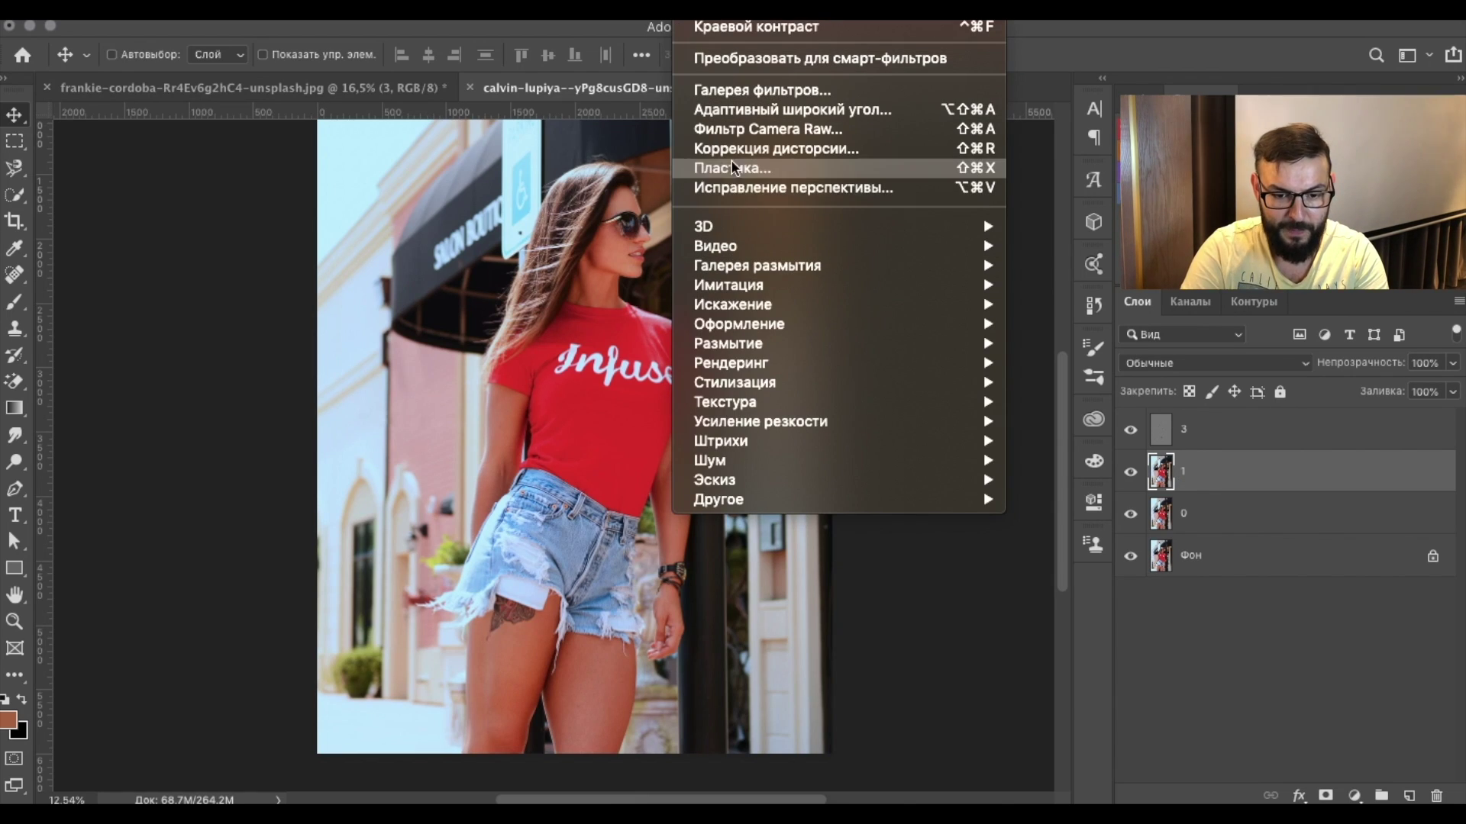
pyautogui.click(733, 133)
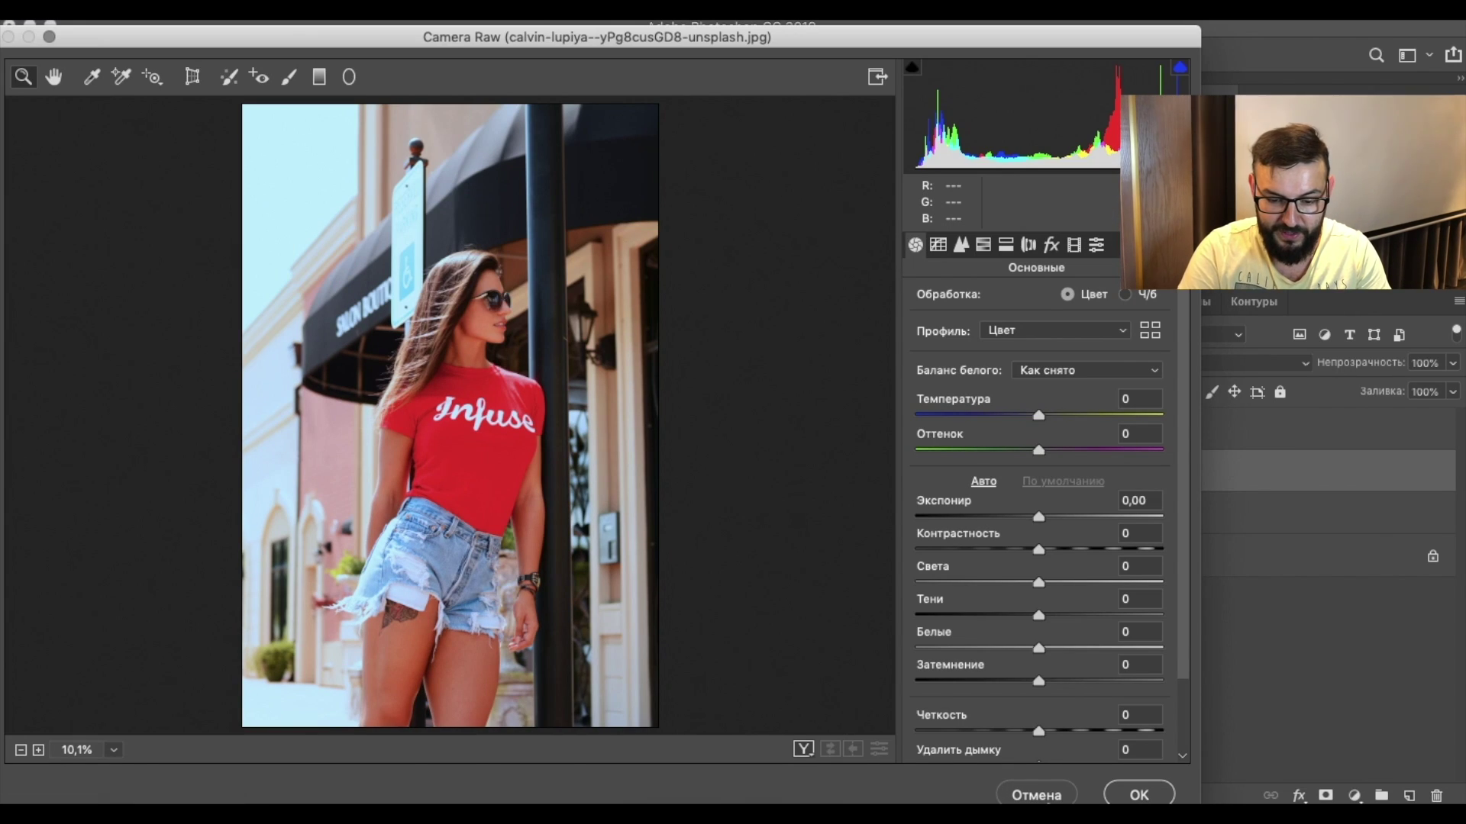
pyautogui.scroll(-3, 1010, 577)
pyautogui.moveTo(1004, 709); pyautogui.dragTo(920, 729)
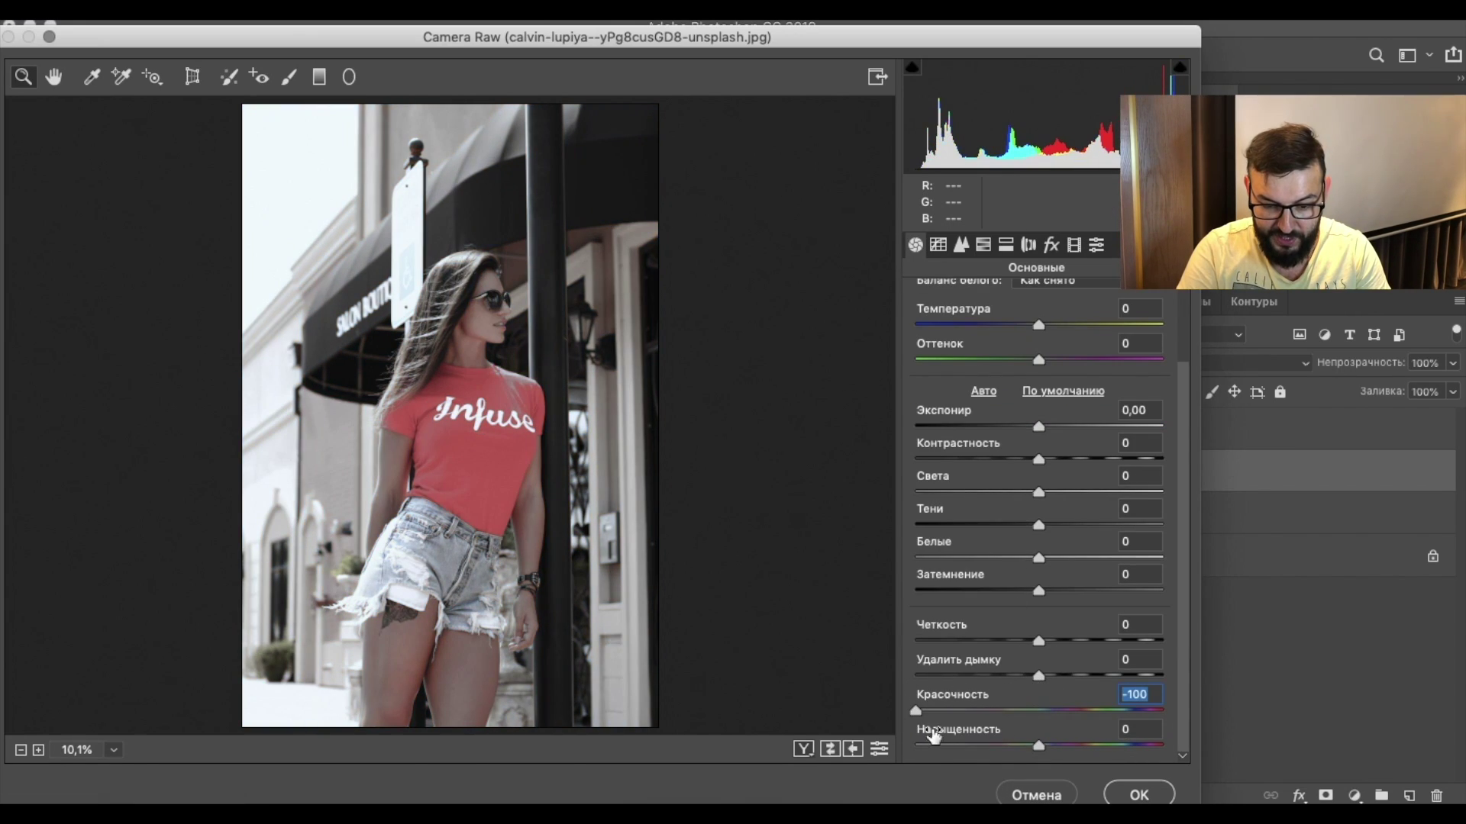
pyautogui.moveTo(1037, 746); pyautogui.dragTo(918, 745)
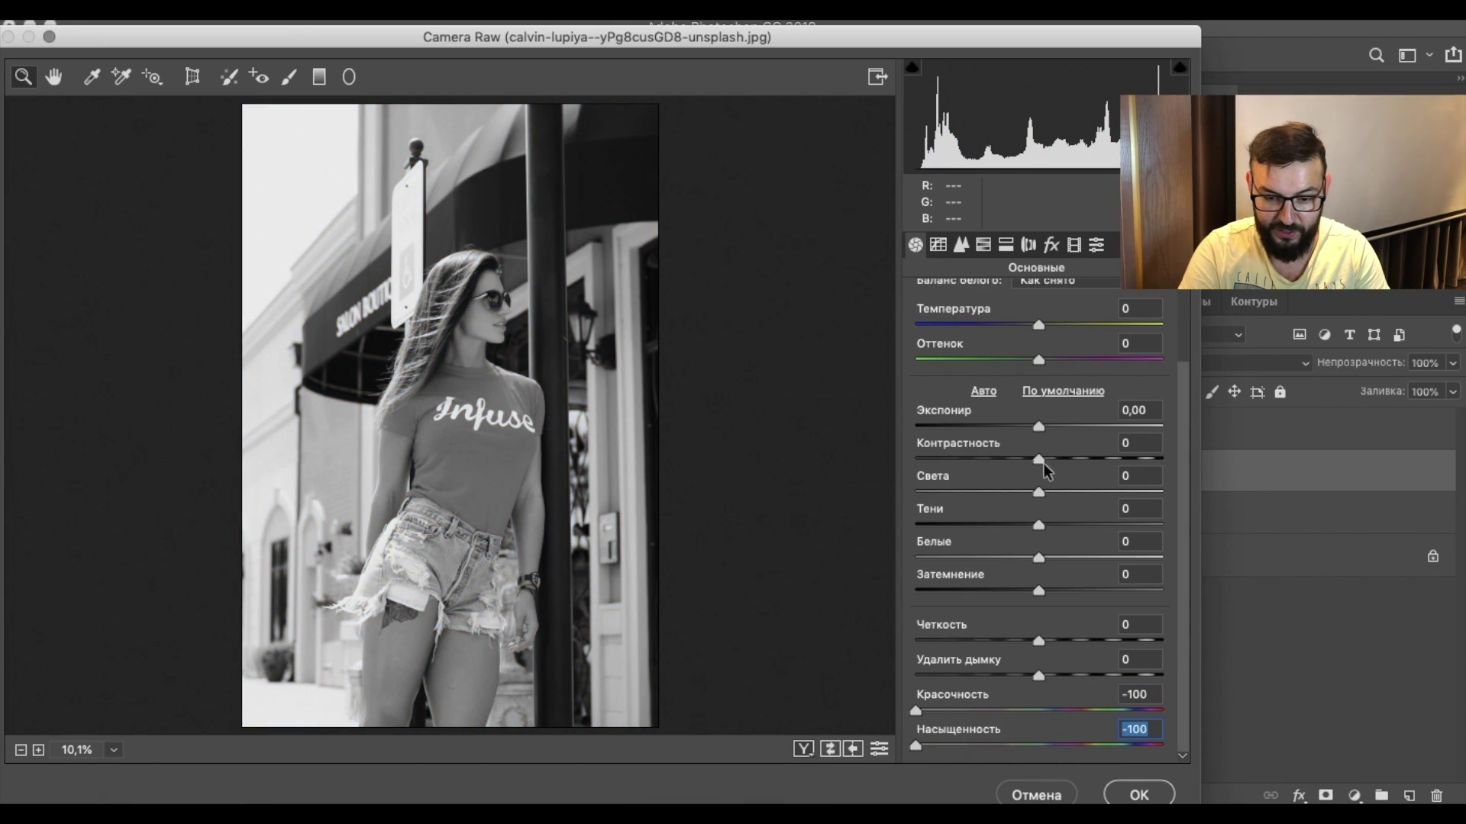
pyautogui.moveTo(1050, 464); pyautogui.dragTo(1246, 468)
pyautogui.moveTo(1039, 525); pyautogui.dragTo(1014, 525)
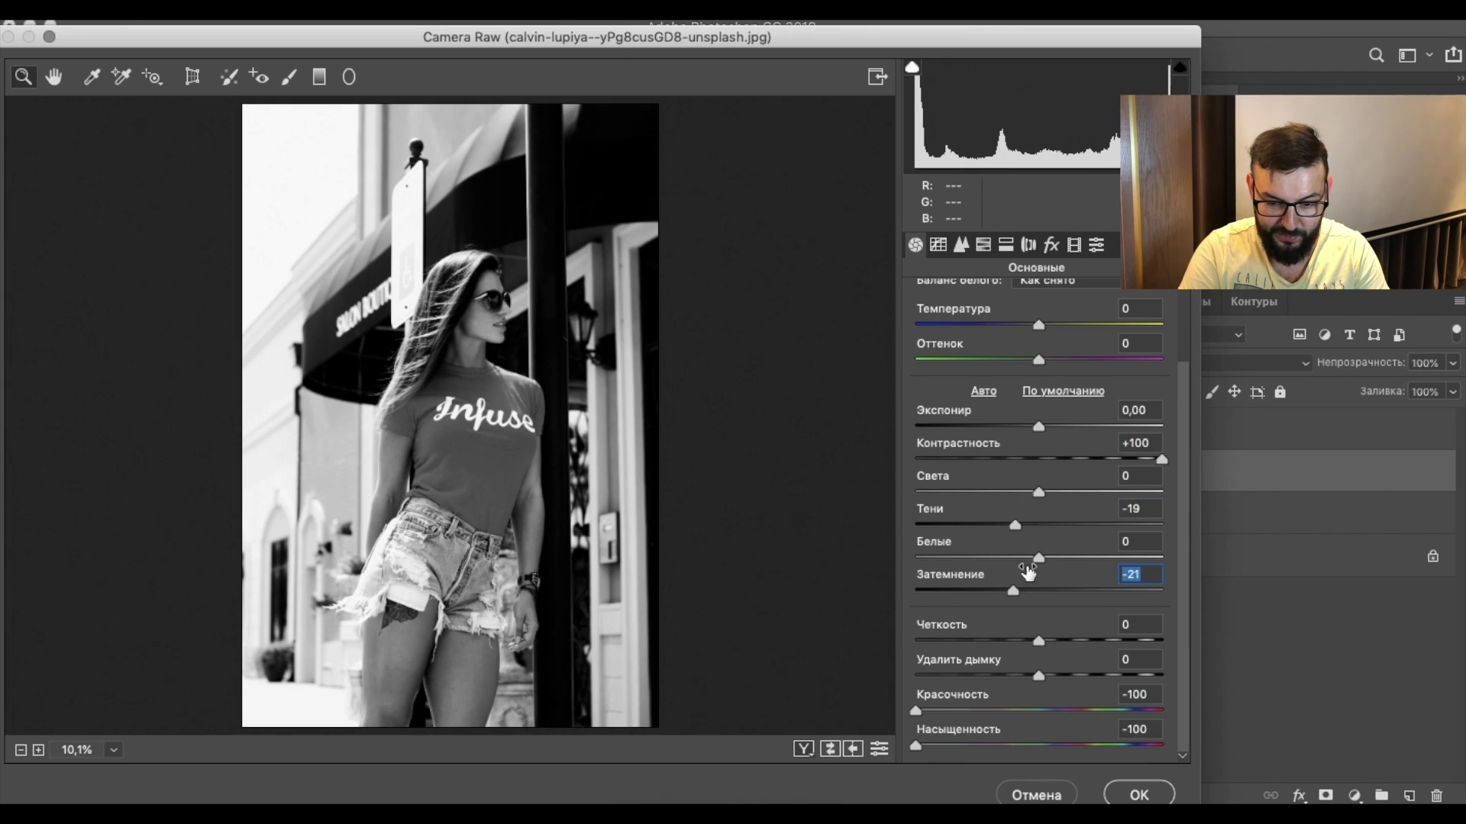
pyautogui.moveTo(1038, 558); pyautogui.dragTo(1030, 558)
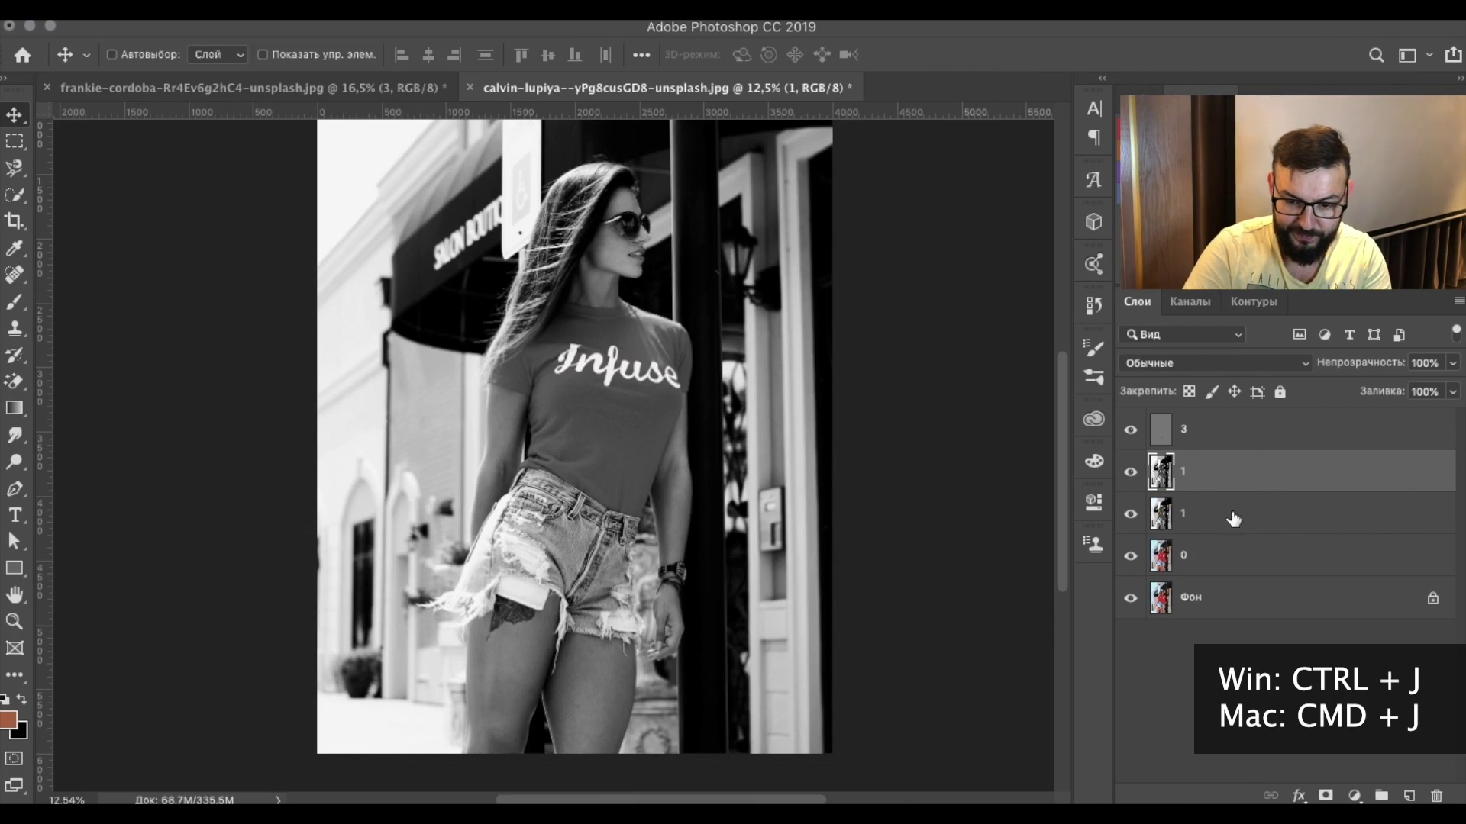
# Step: Rename the duplicate layer 2 and apply Surface Blur at radius 11, threshold 255
pyautogui.doubleClick(1185, 472)
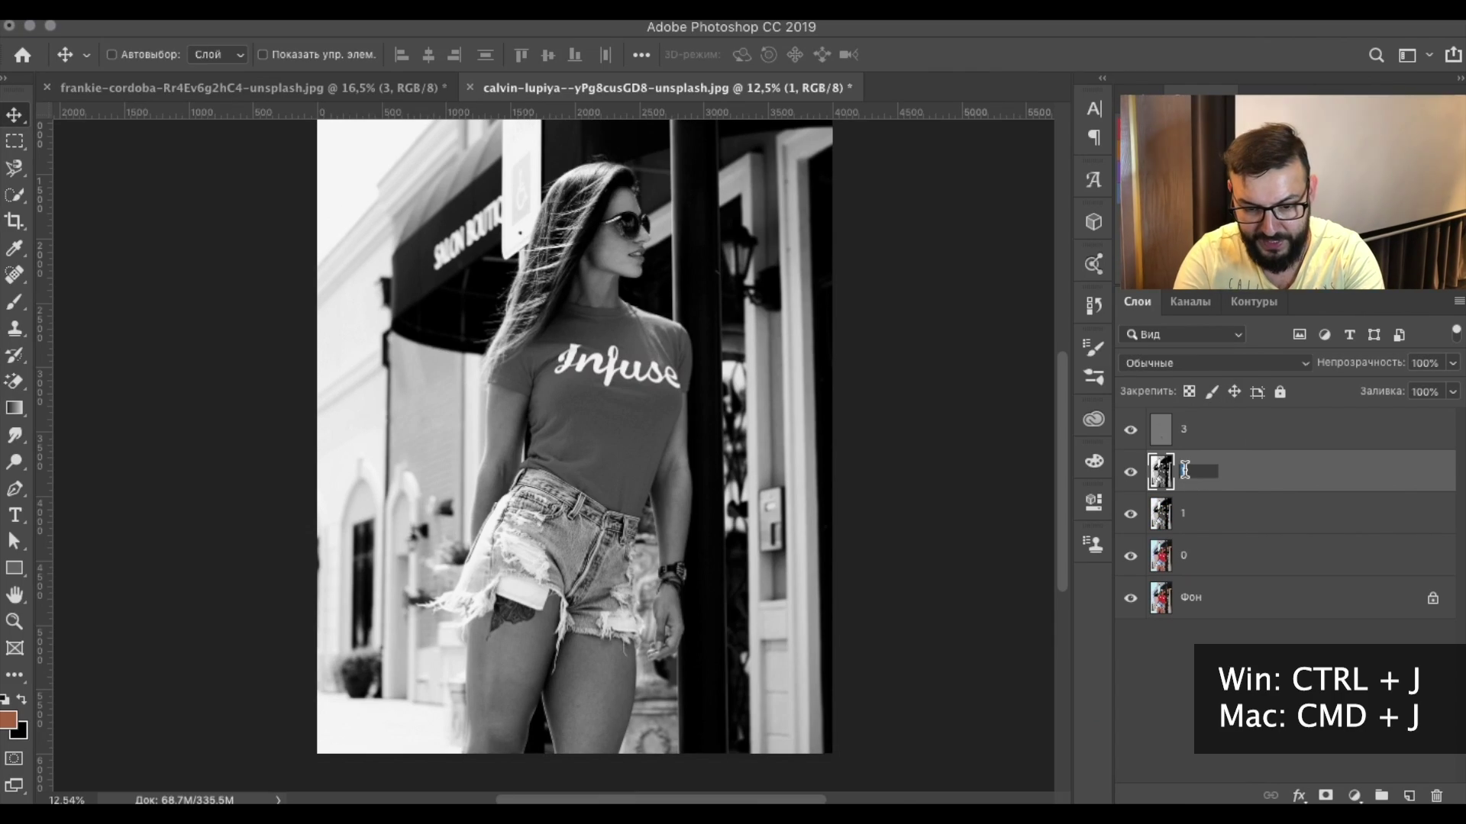
pyautogui.write('2')
pyautogui.click(702, 9)
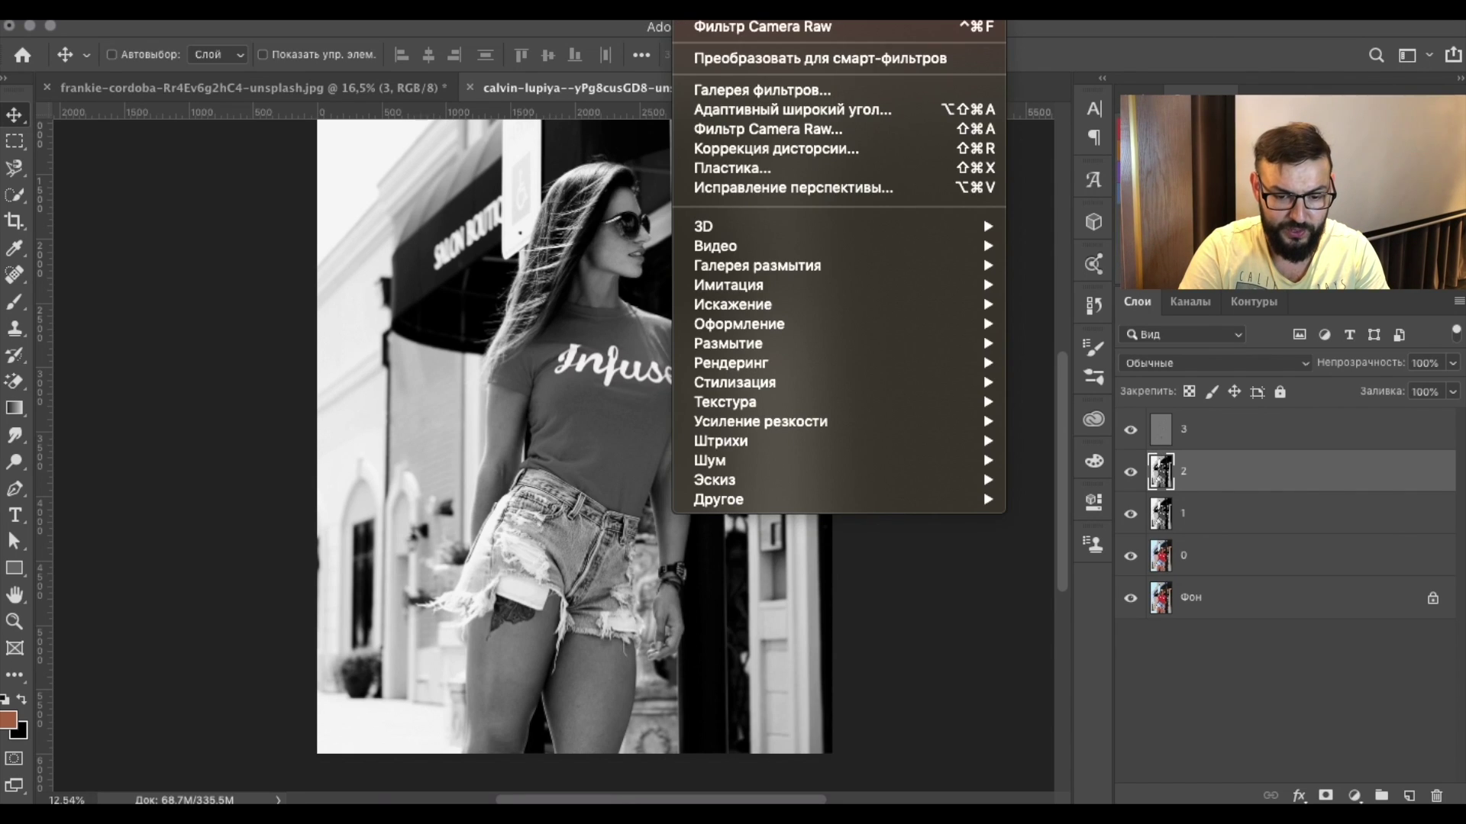
pyautogui.moveTo(728, 343)
pyautogui.click(1109, 480)
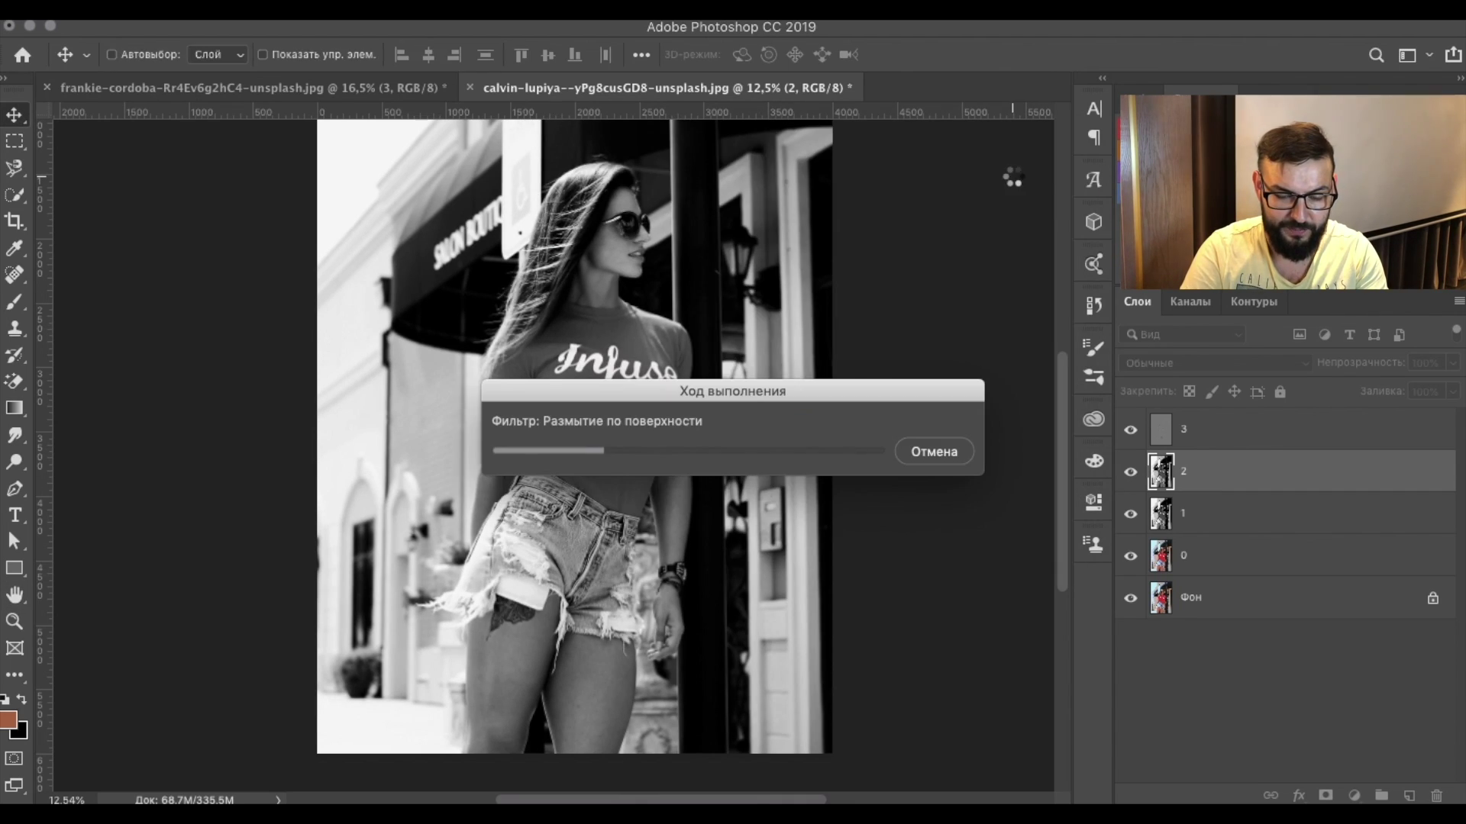
pyautogui.keyDown('shift'); pyautogui.click(1227, 432); pyautogui.keyUp('shift')
# Step: Convert layers 0 to 3 into one smart object and set its stack mode to Mean
pyautogui.rightClick(1229, 435)
pyautogui.click(1230, 437)
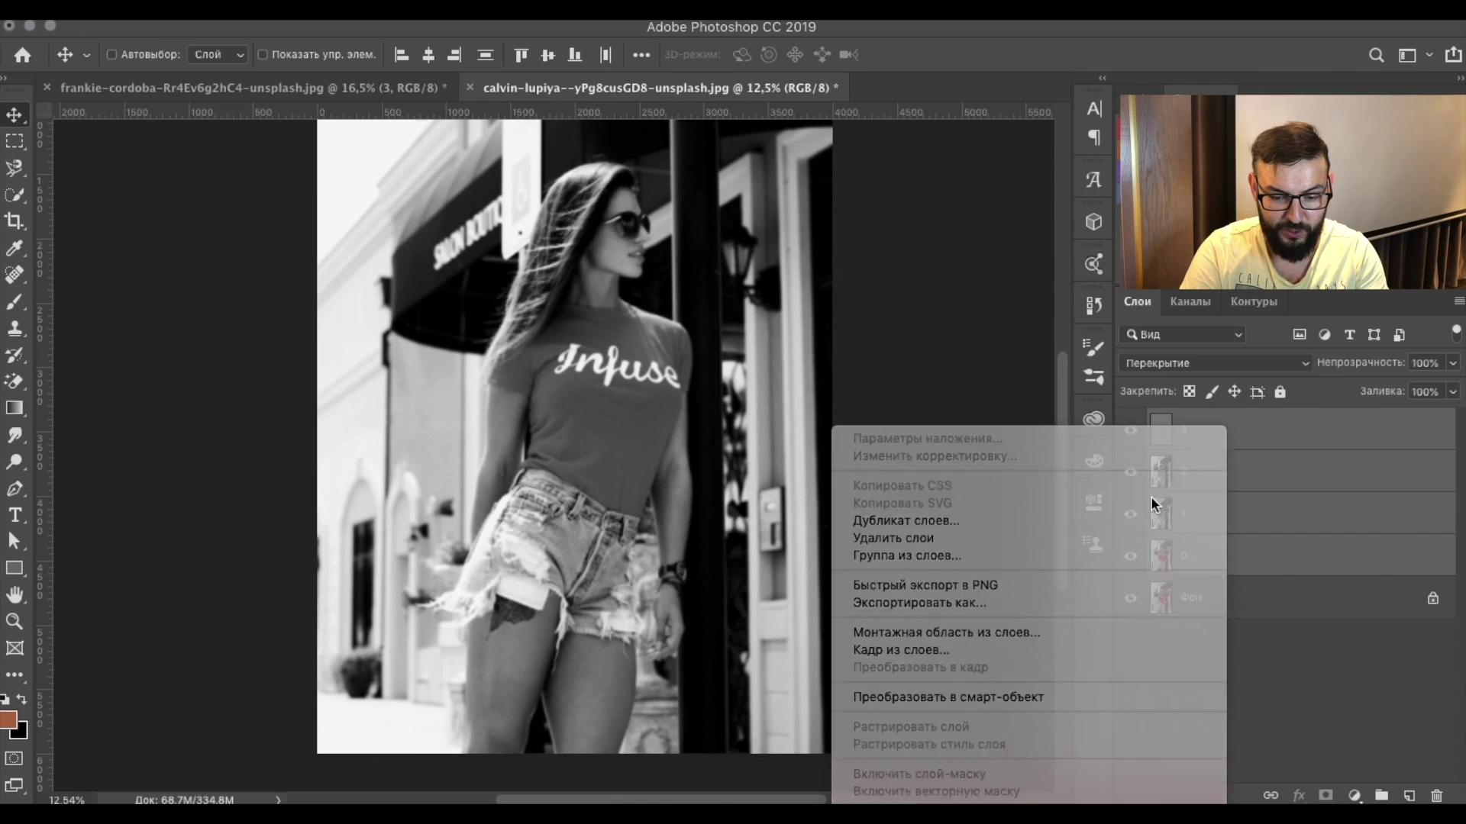
pyautogui.rightClick(1279, 429)
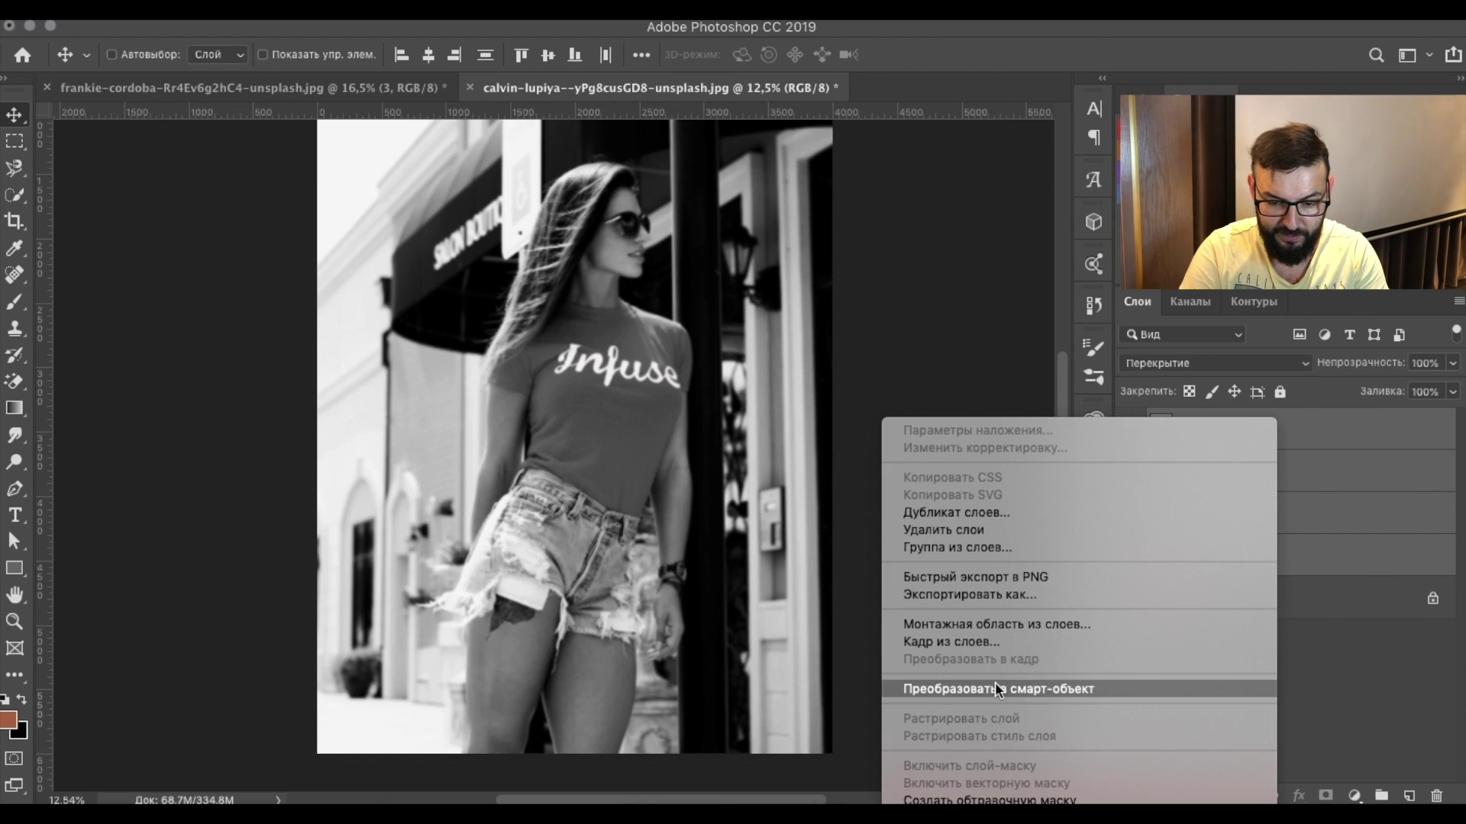
pyautogui.click(1000, 691)
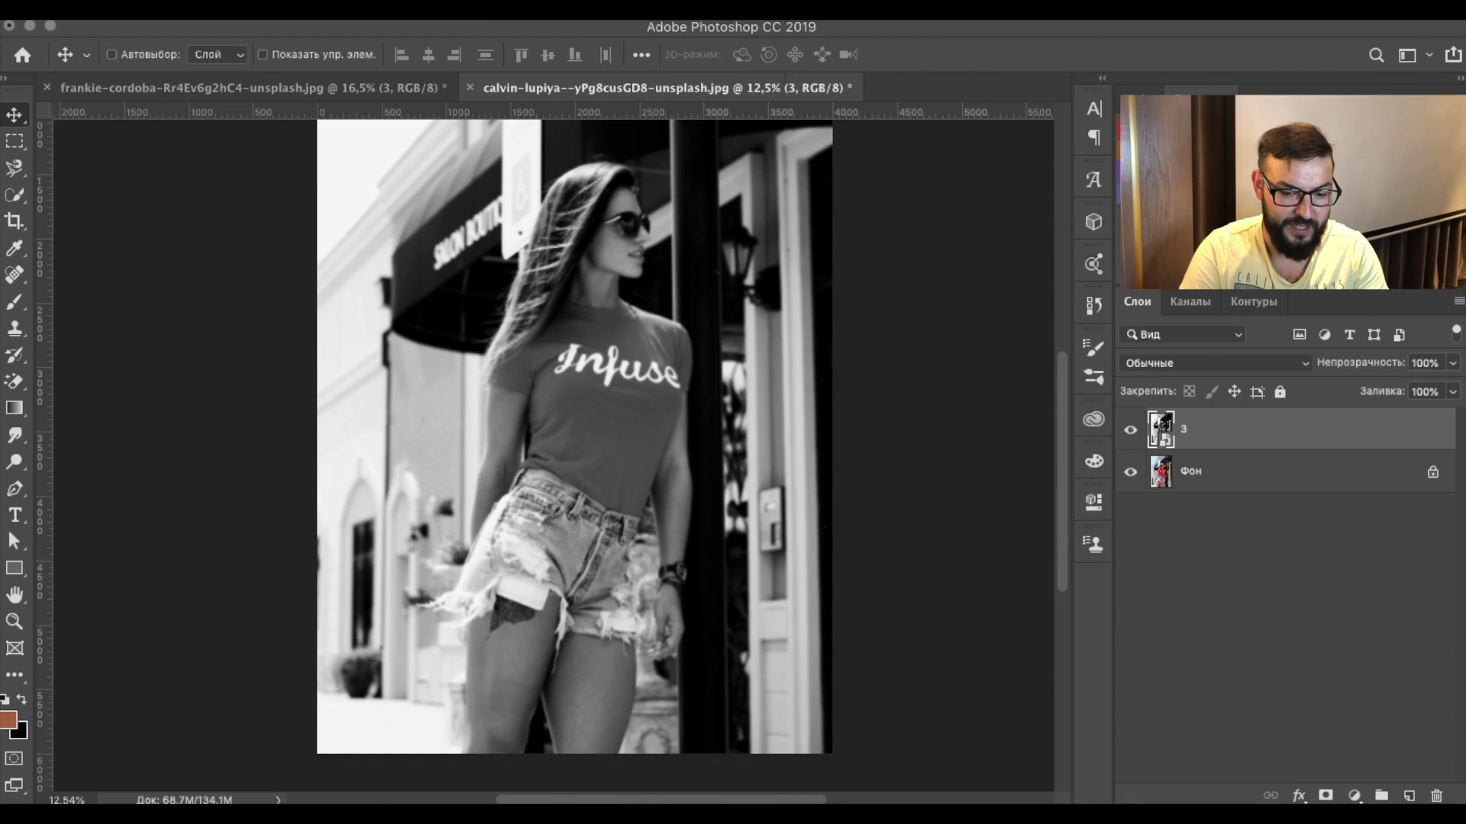
pyautogui.click(493, 7)
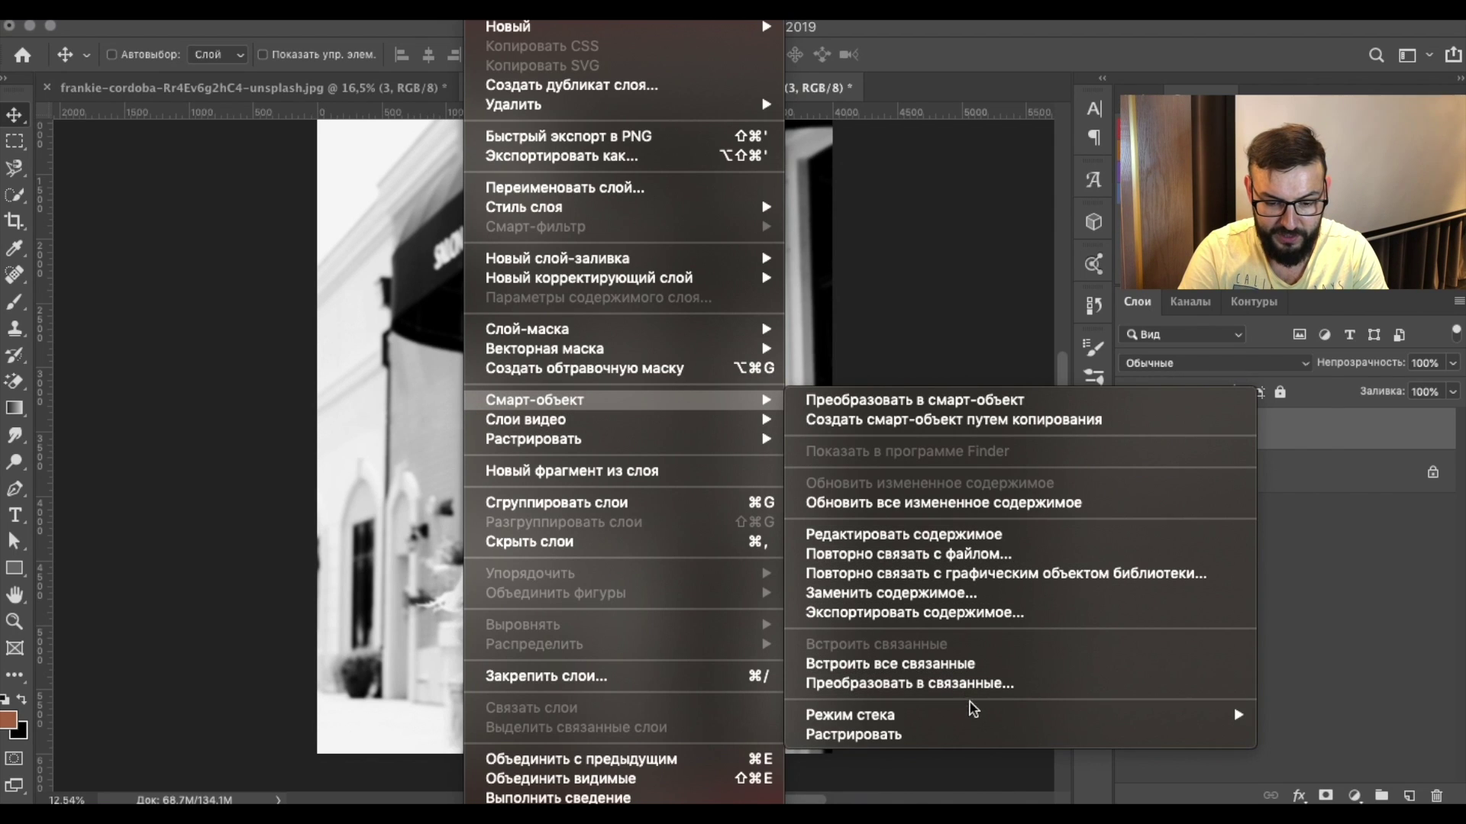
pyautogui.moveTo(849, 714)
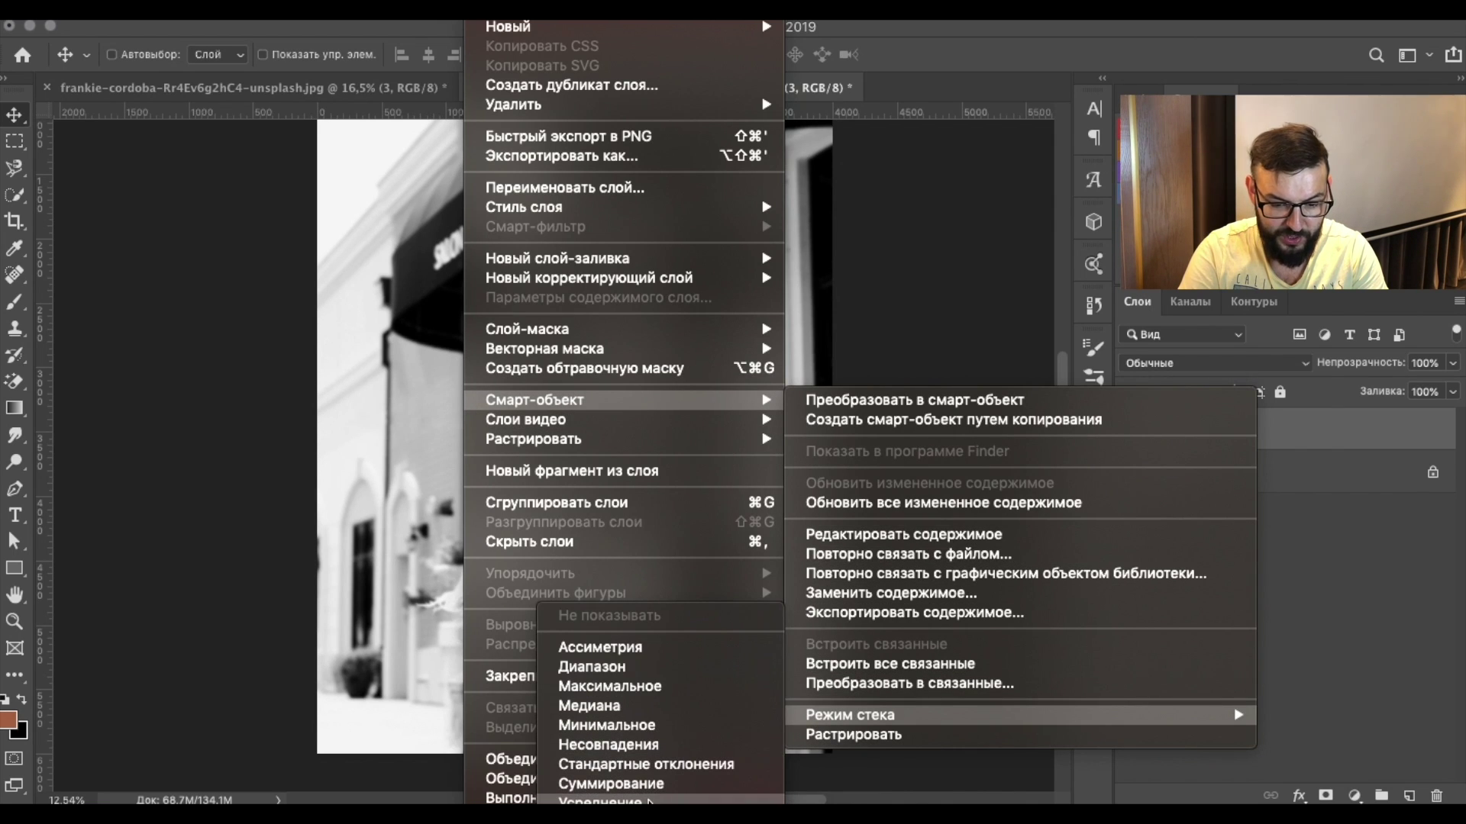
pyautogui.click(650, 802)
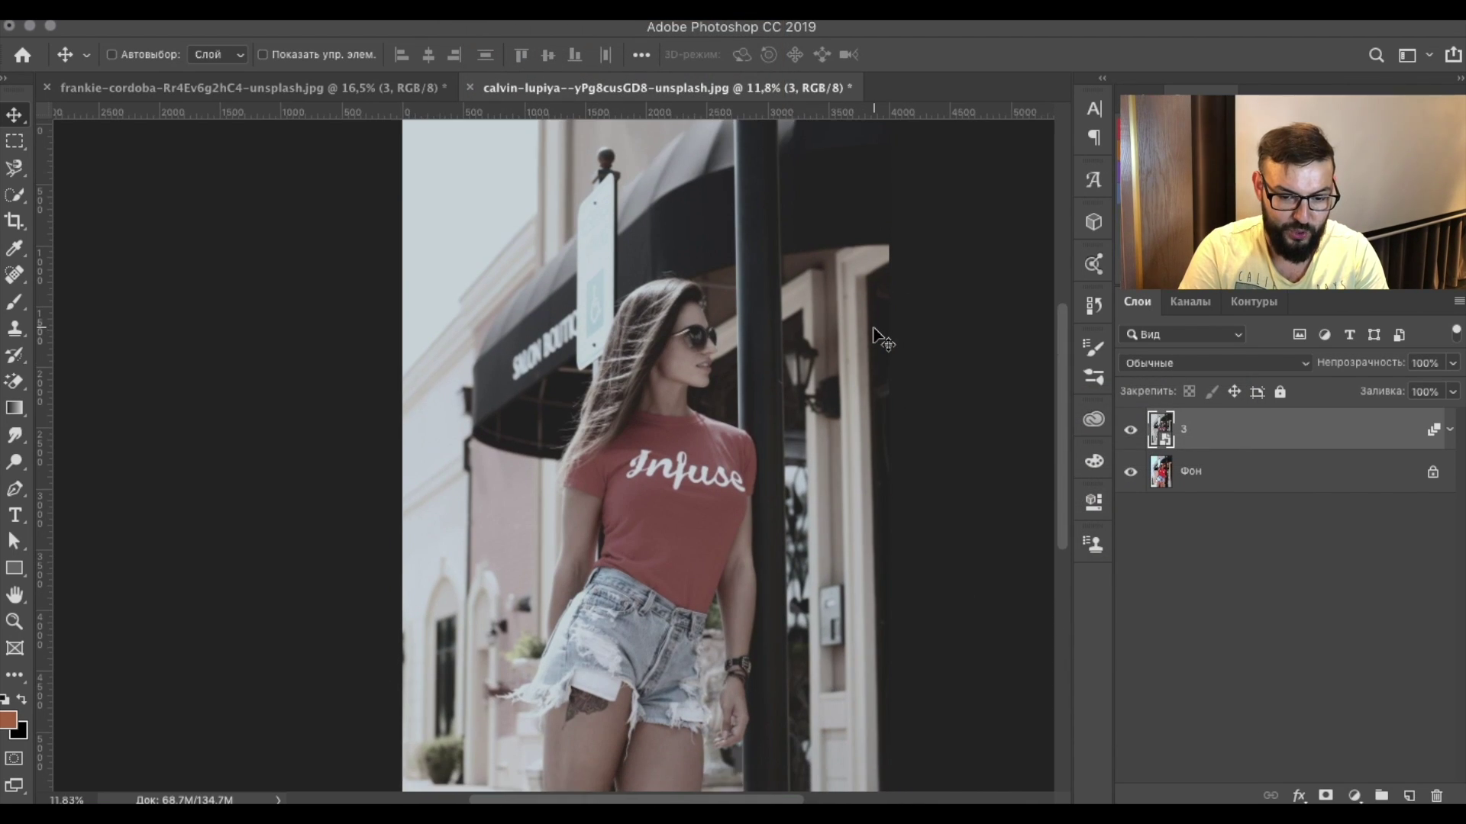
# Step: Compare against the frankie-cordoba photo, raise smart object 3 to 100% opacity, and preview blend modes
pyautogui.scroll(-2, 878, 337)
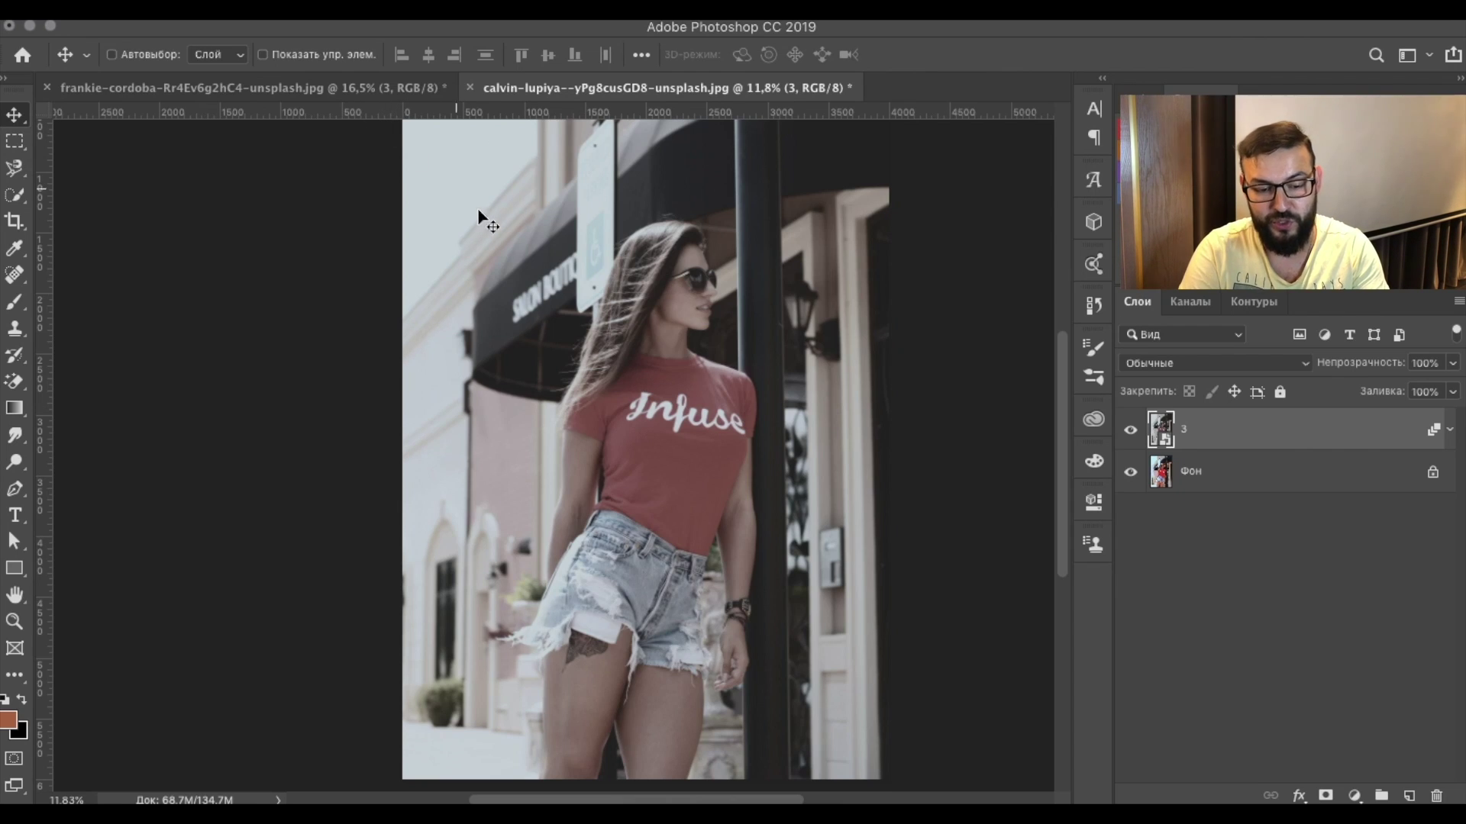
pyautogui.click(322, 95)
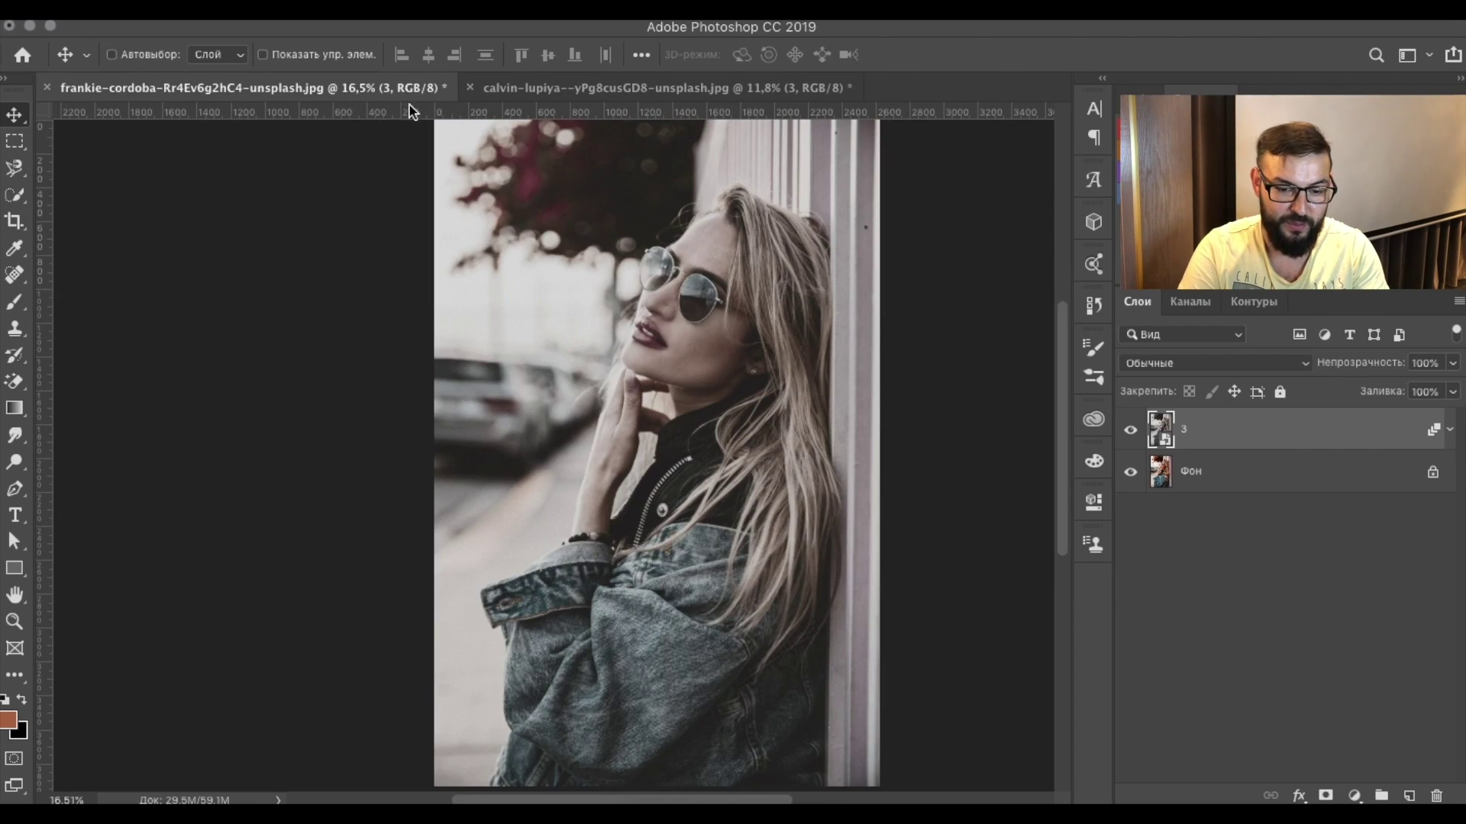
pyautogui.click(524, 90)
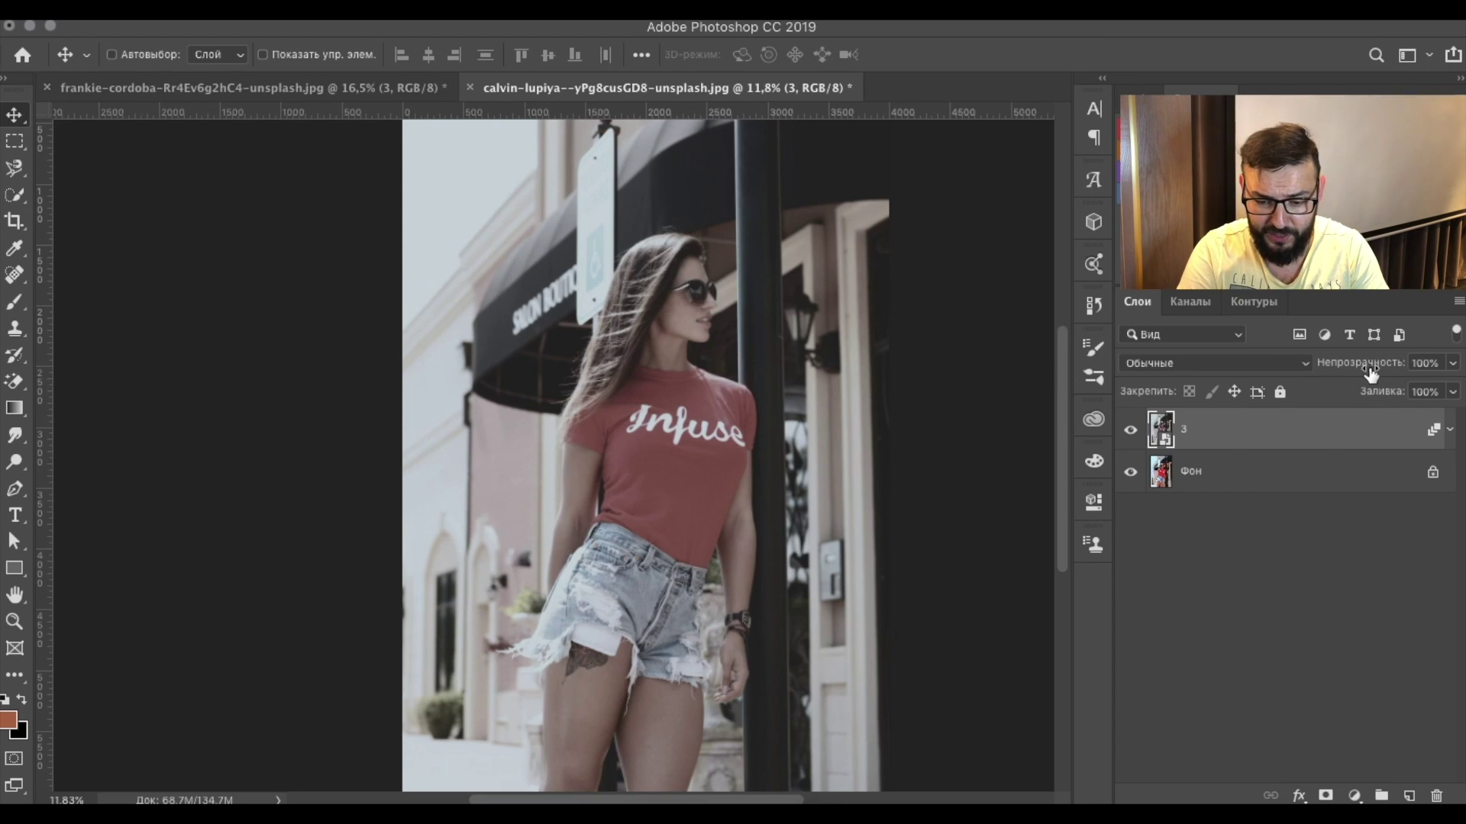
pyautogui.moveTo(1361, 372); pyautogui.dragTo(1407, 370)
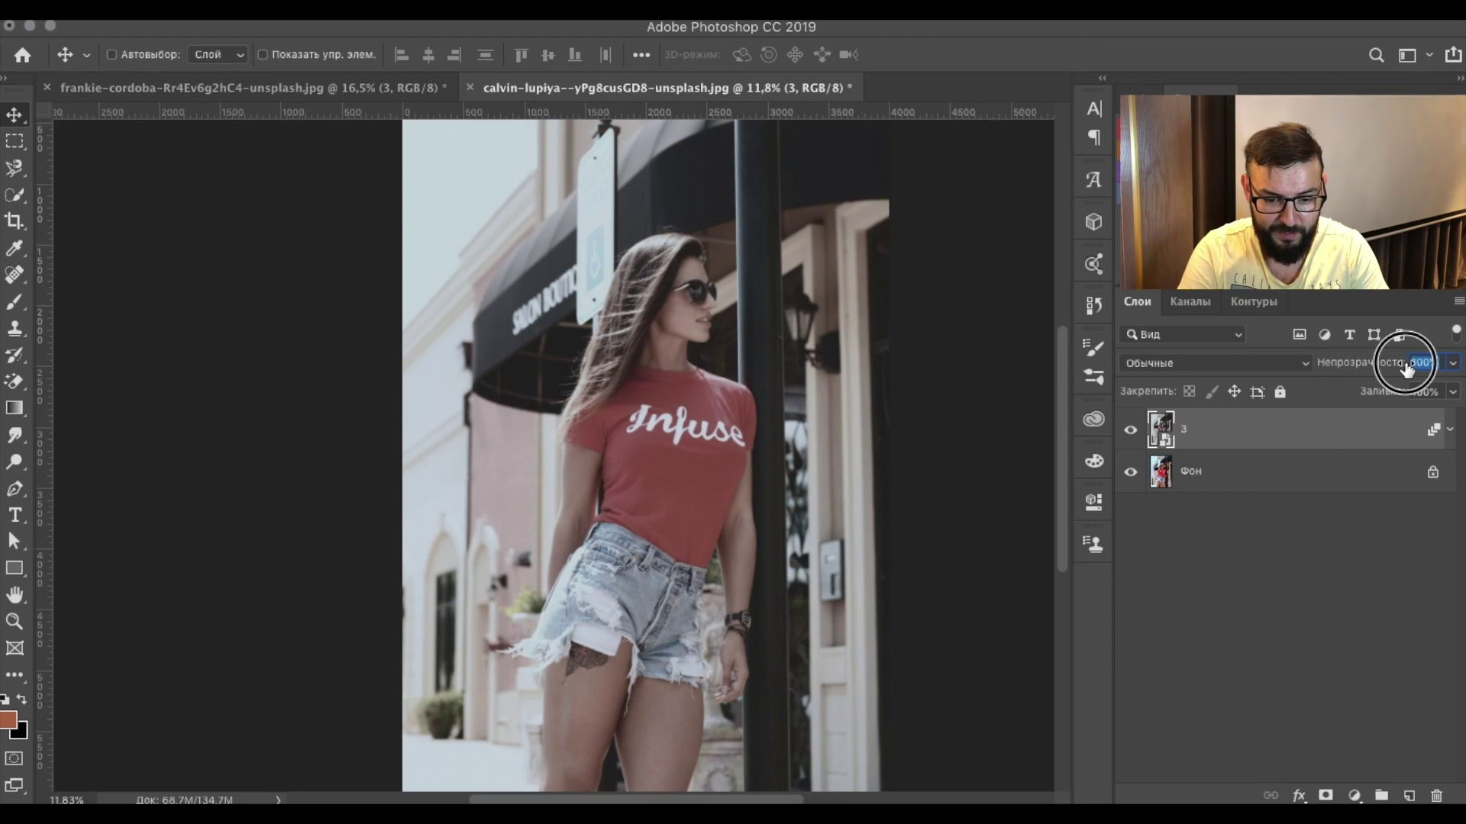
pyautogui.click(1254, 367)
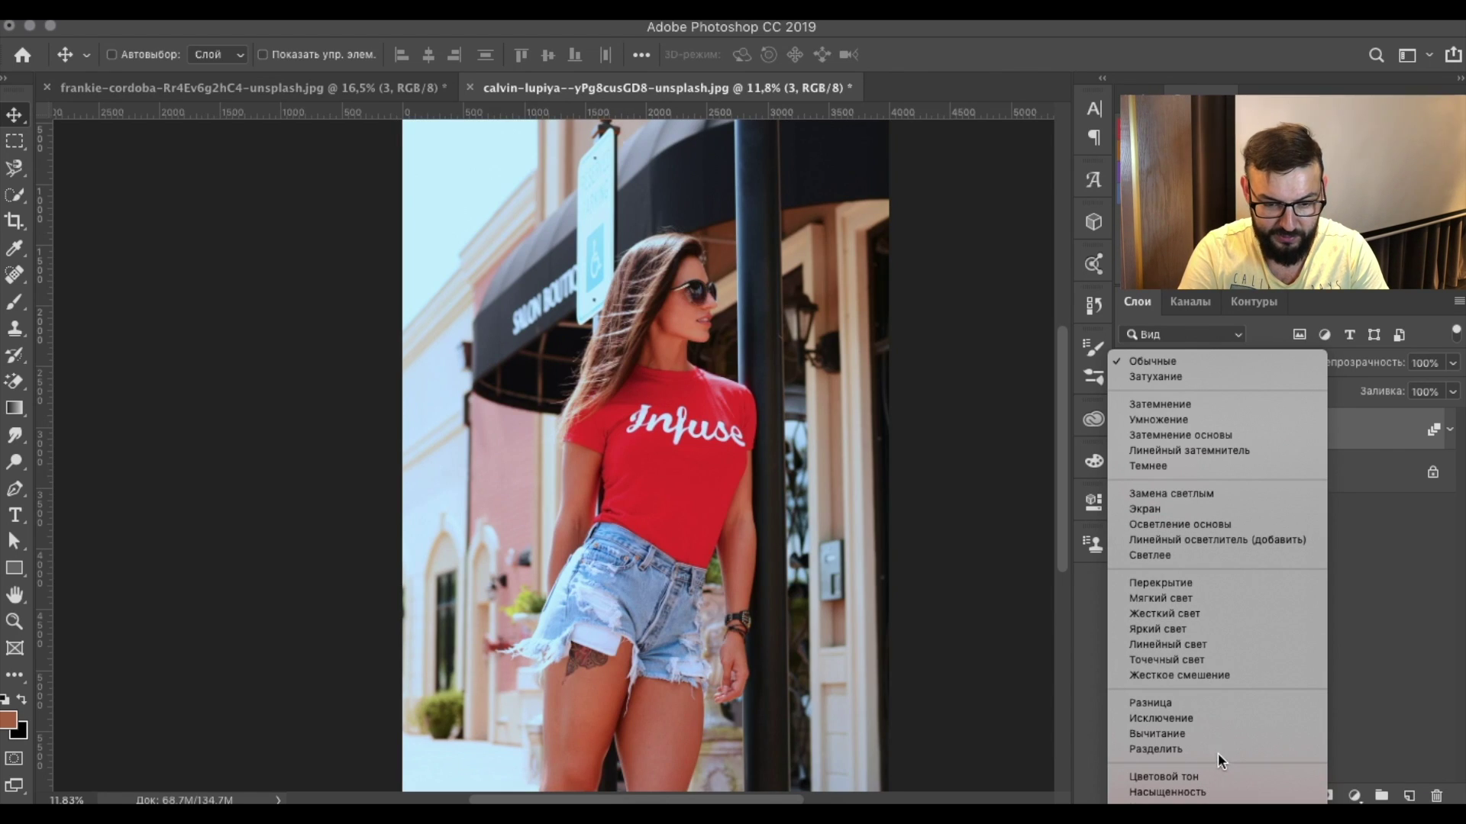
# Step: Keep smart object 3 in Normal mode at 94% opacity, toggling its visibility to compare
pyautogui.click(1211, 360)
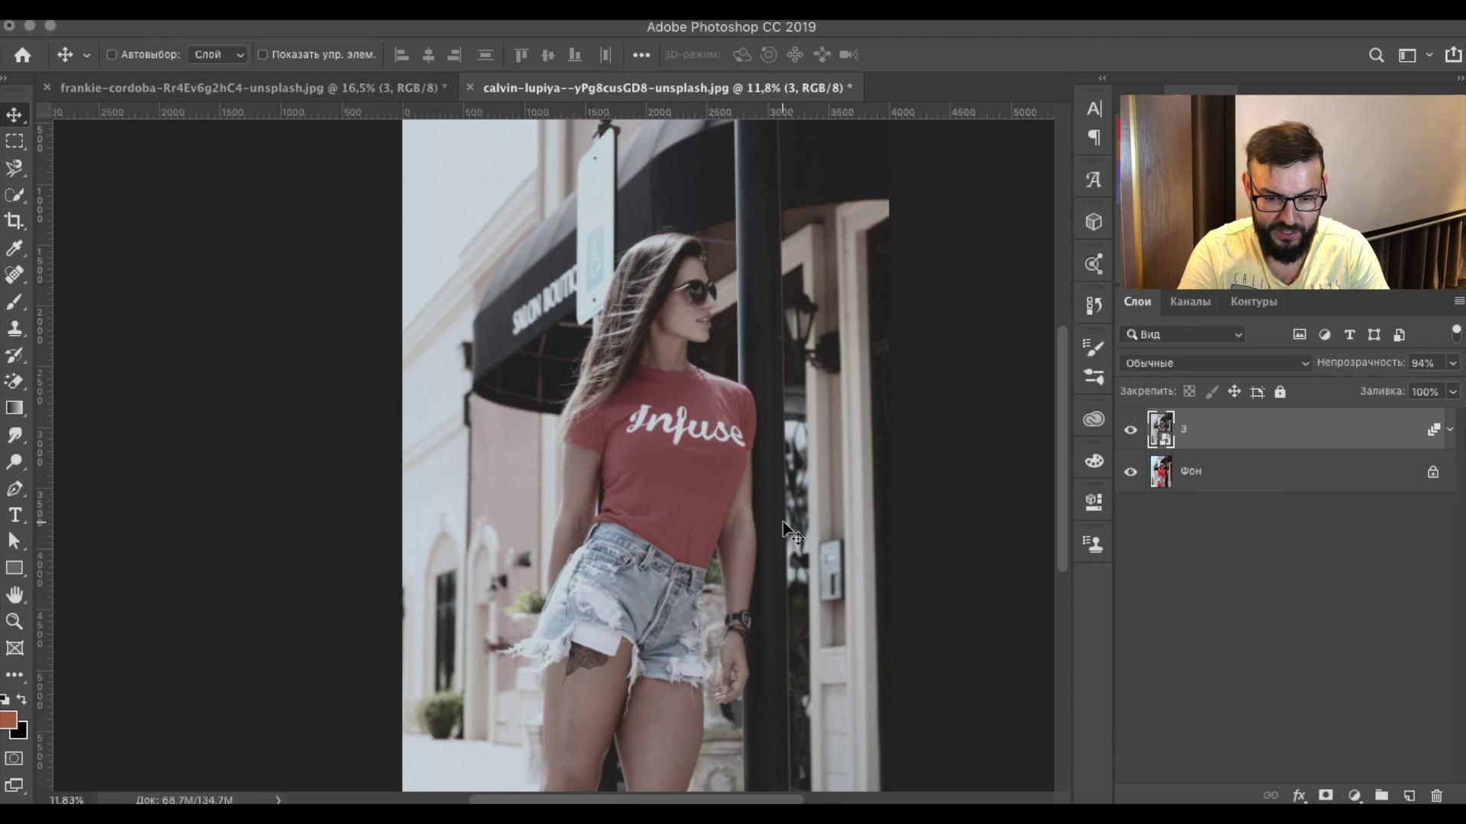
pyautogui.hotkey('ctrl', '-')
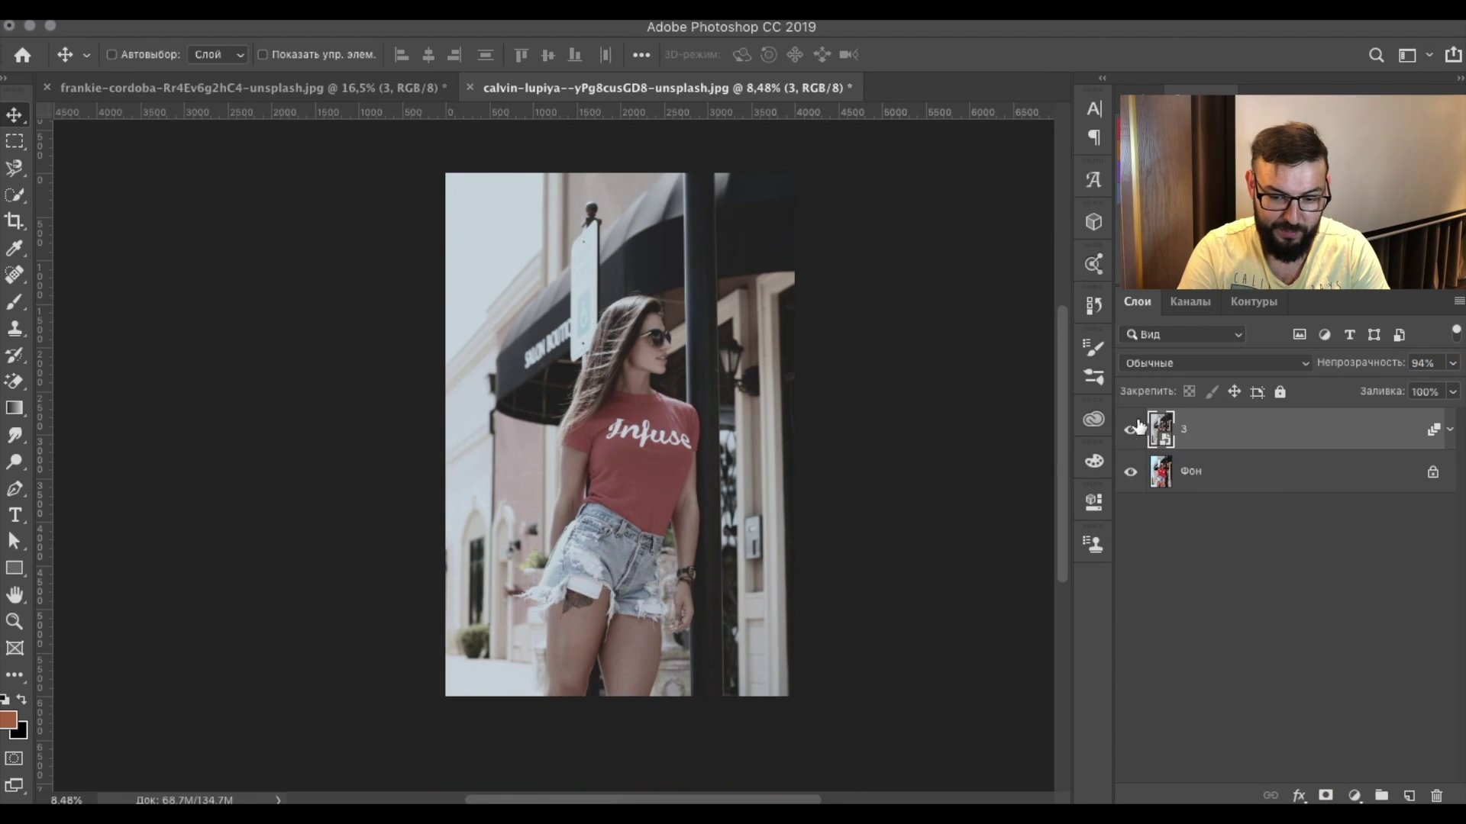
pyautogui.click(1130, 430)
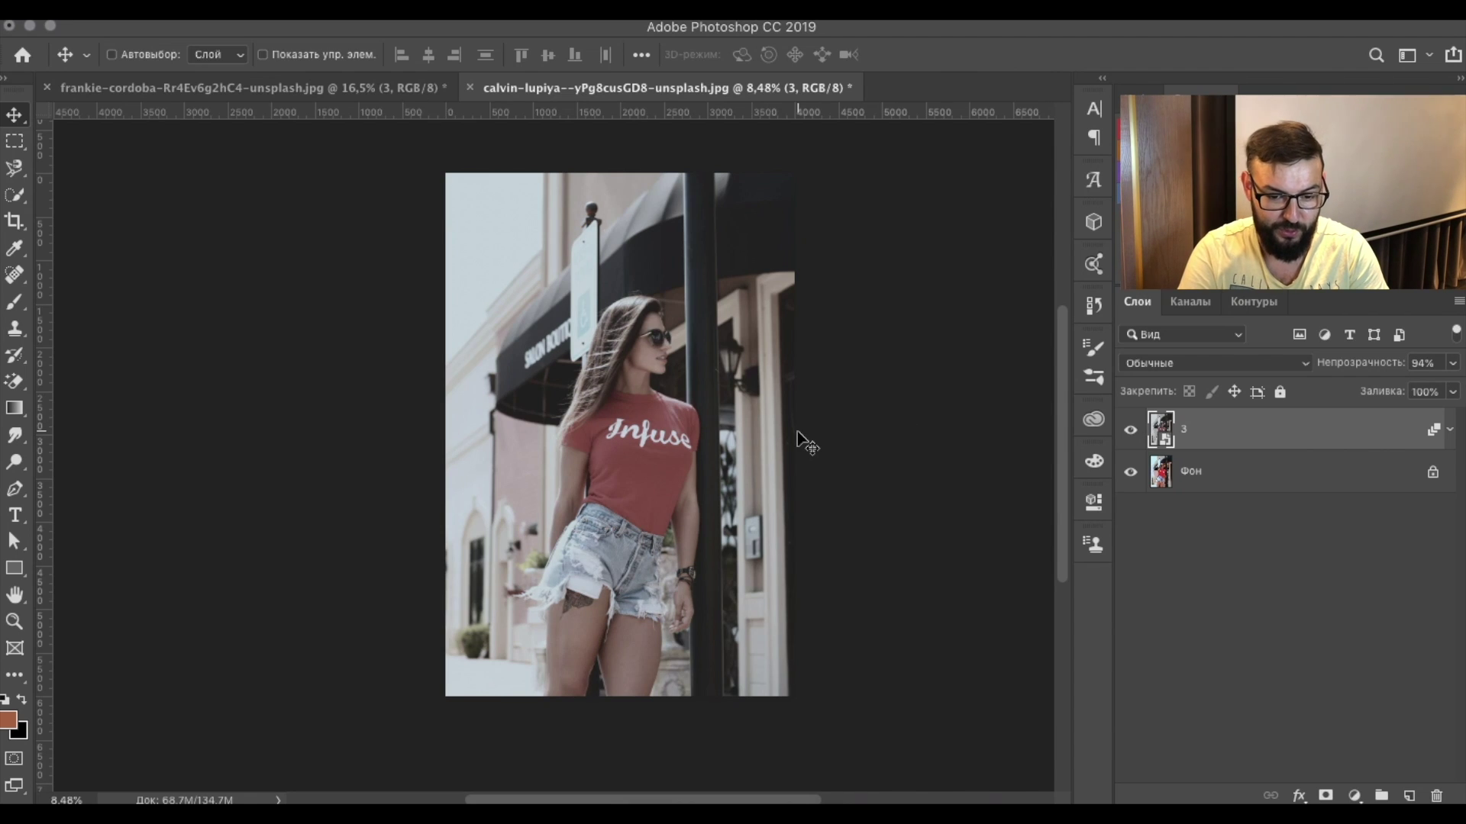
pyautogui.hotkey('ctrl', '+')
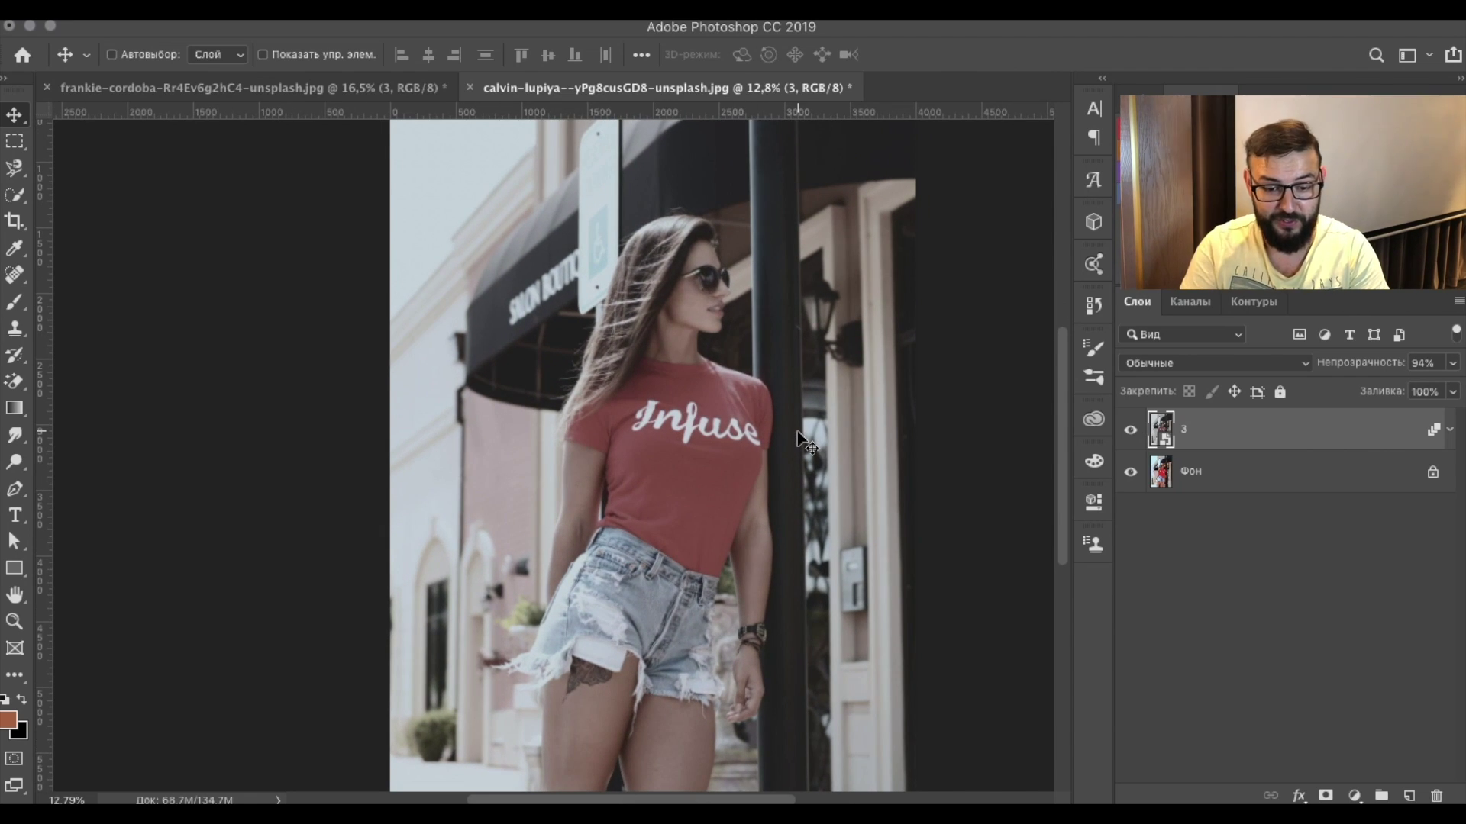
pyautogui.click(317, 88)
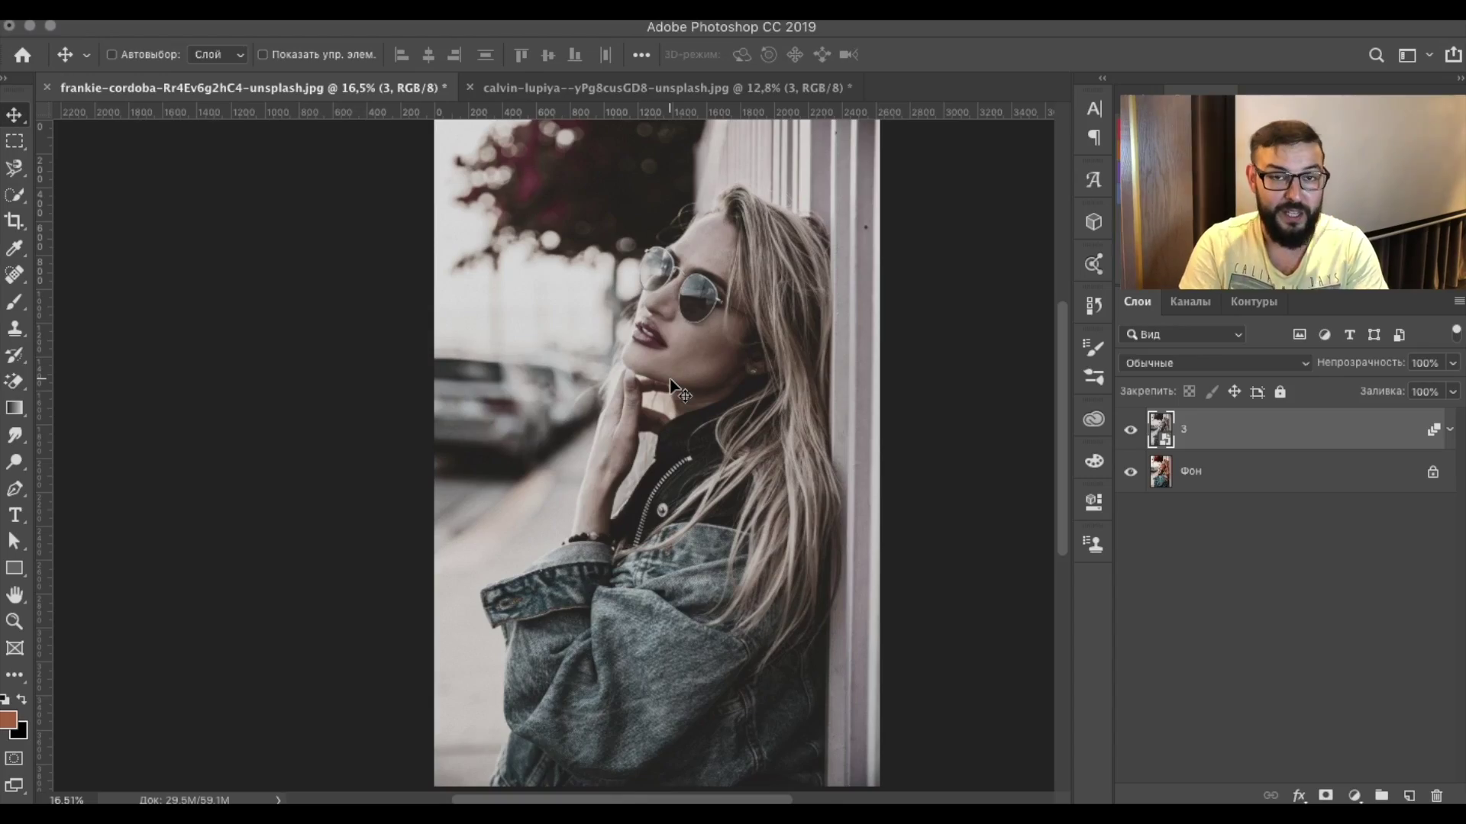